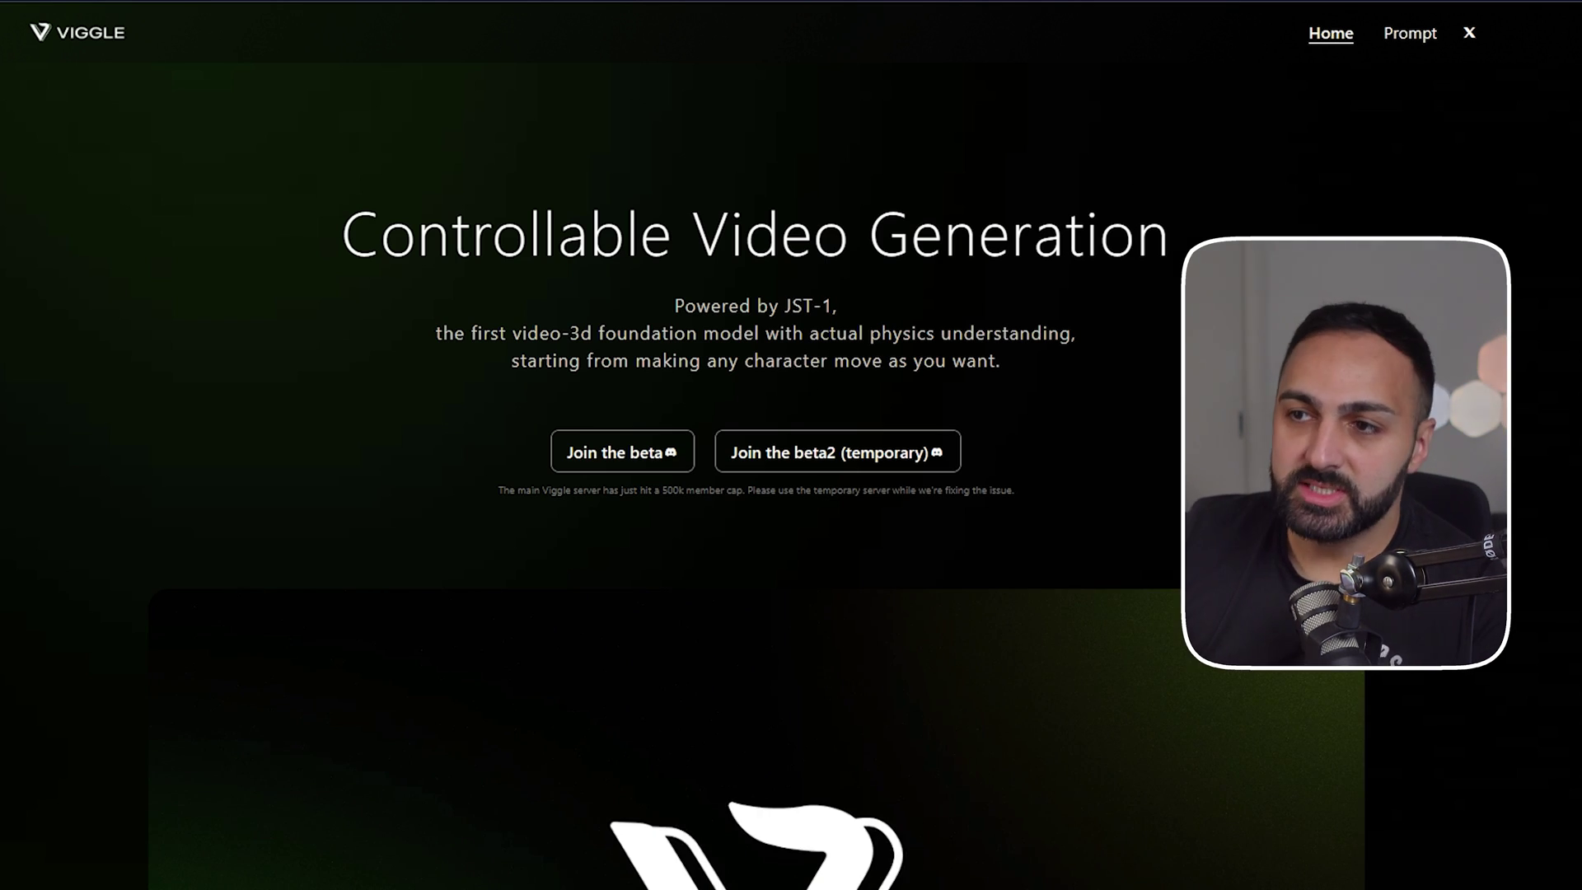
Step: Join the temporary Viggle beta2 server from the Viggle homepage, opening Viggle2 in Discord
{"action": "left_click", "coordinate": [864, 460]}
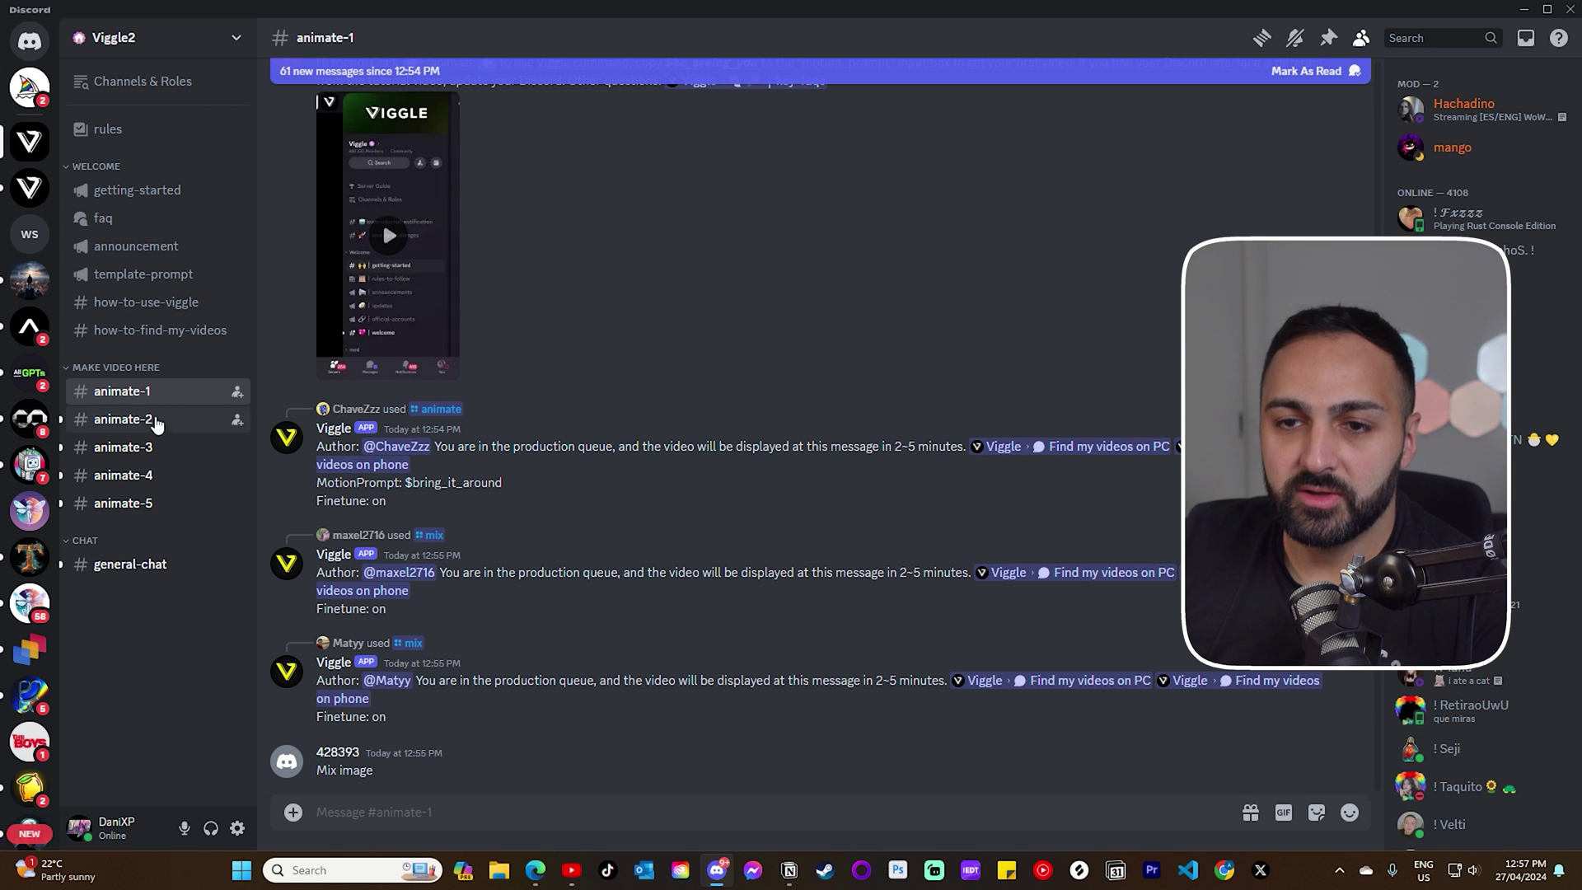
{"action": "scroll", "coordinate": [509, 545], "scroll_direction": "down", "scroll_amount": 5}
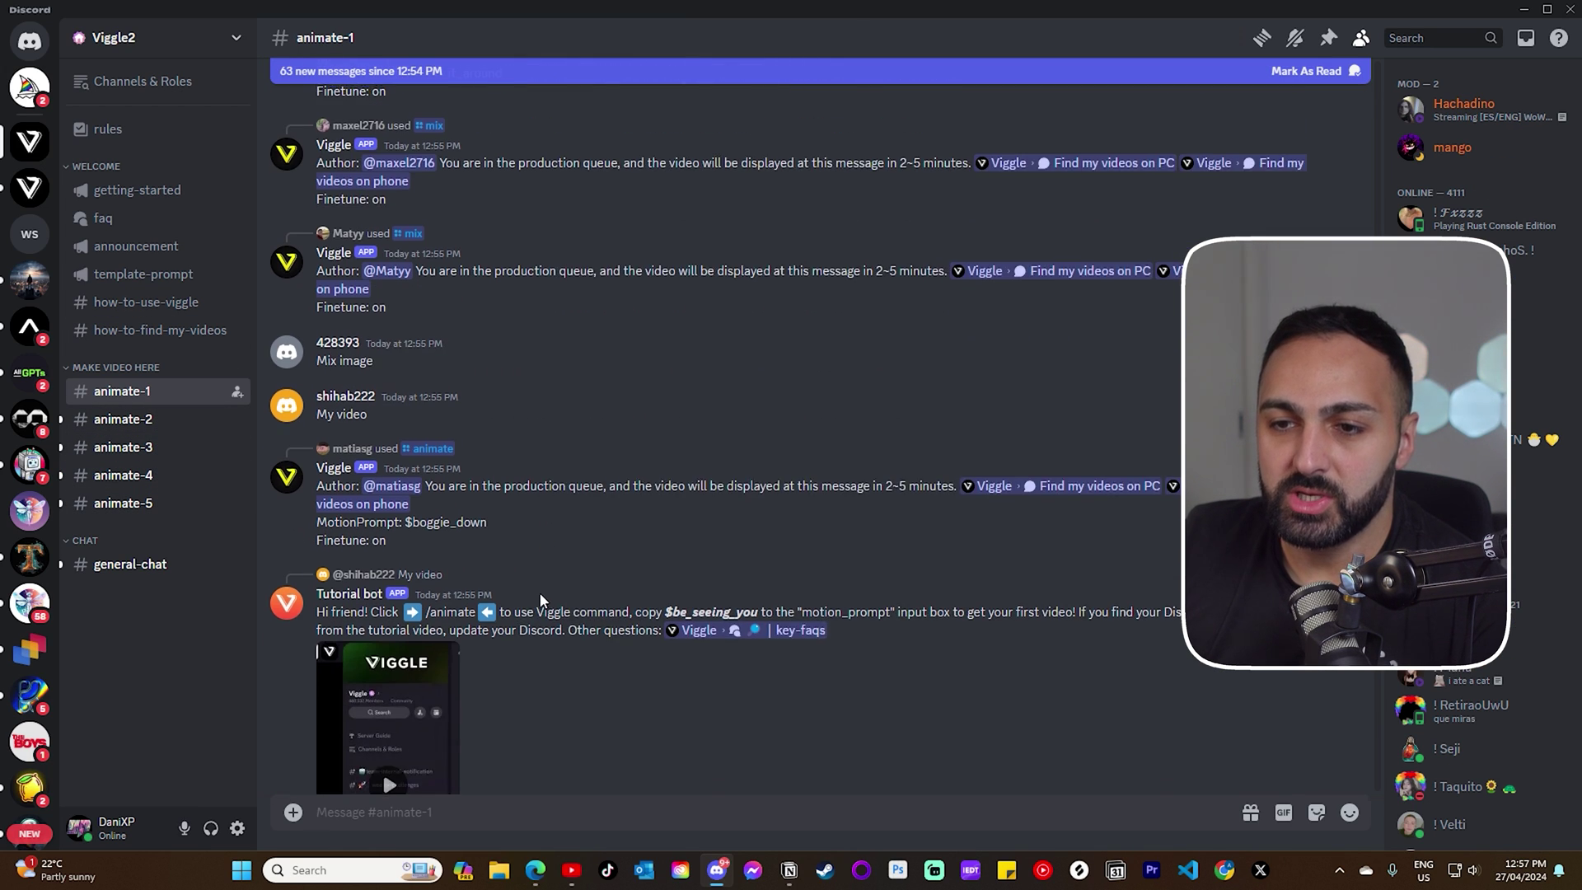
{"action": "scroll", "coordinate": [536, 601], "scroll_direction": "down", "scroll_amount": 5}
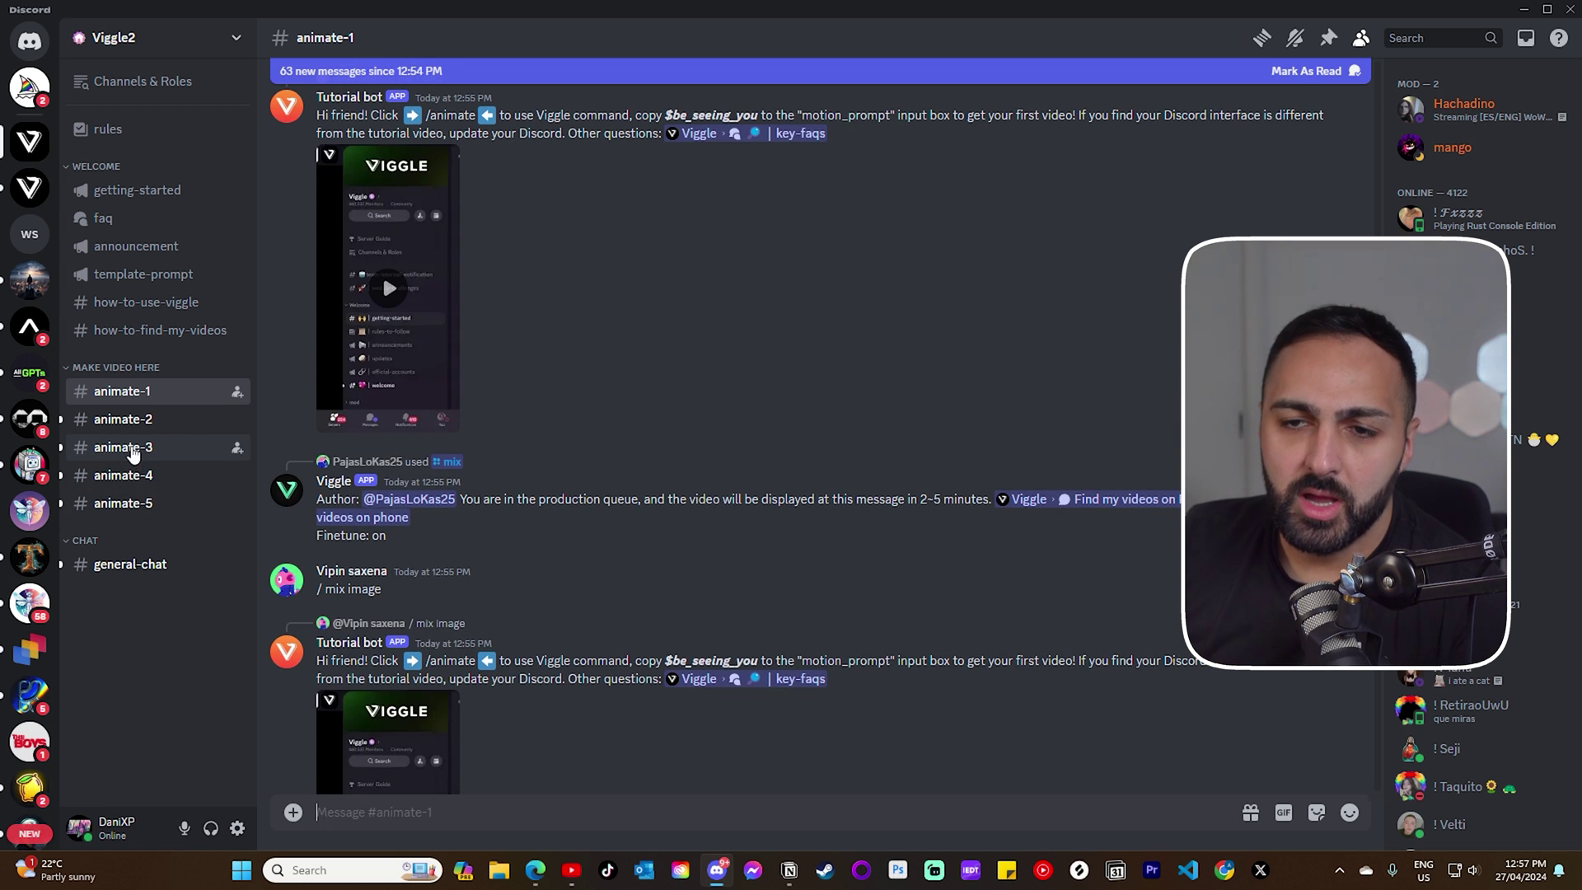
Step: Start an /animate command in Viggle2's animate-3 channel
{"action": "left_click", "coordinate": [130, 447]}
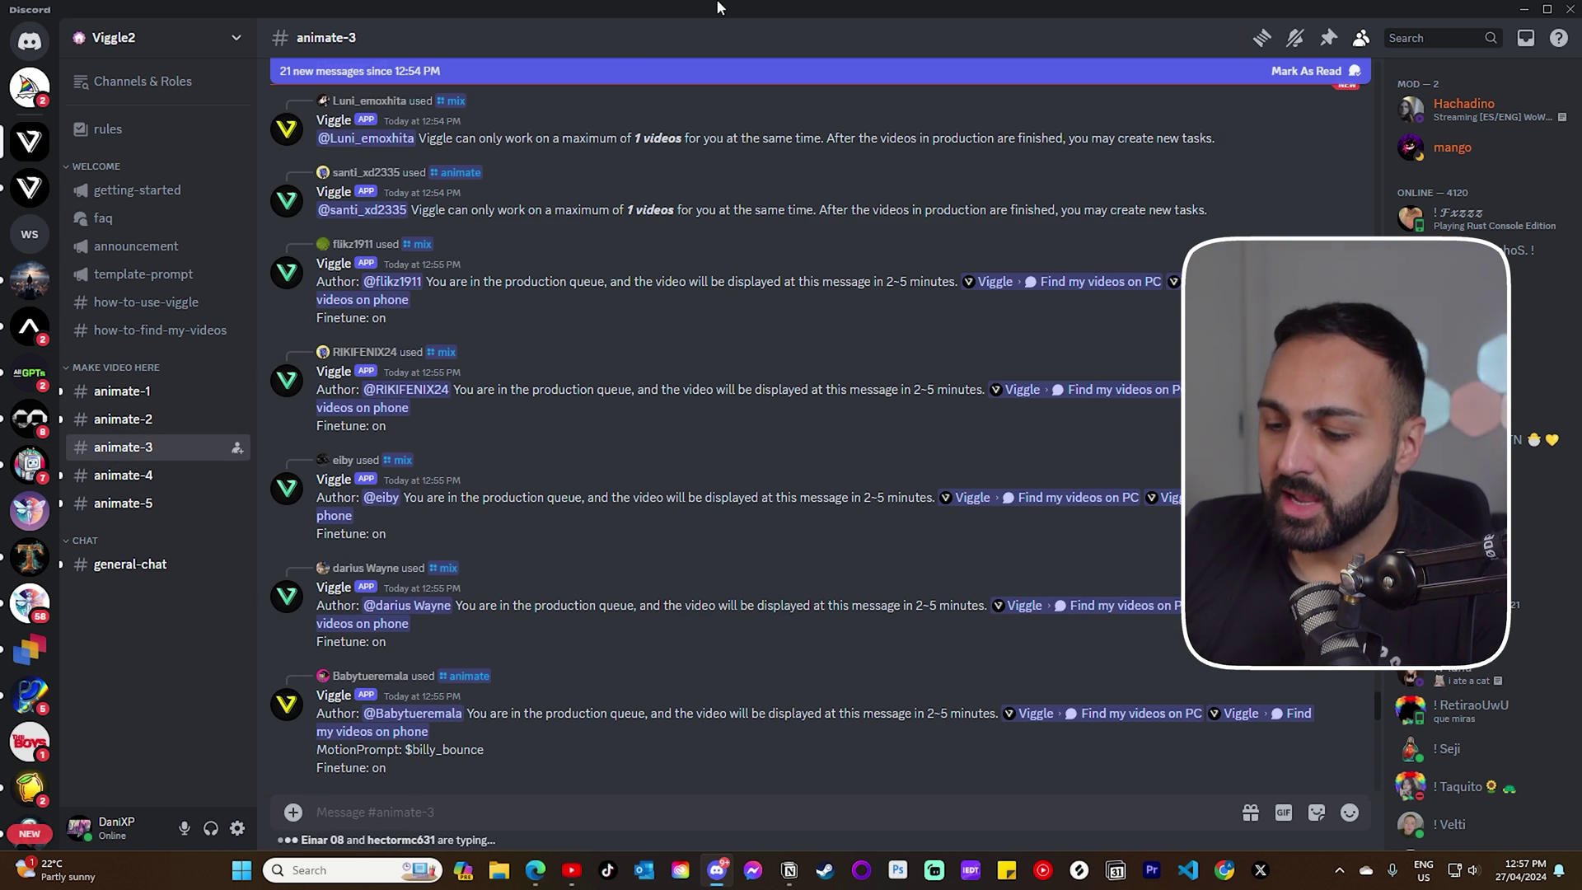
{"action": "type", "text": "/"}
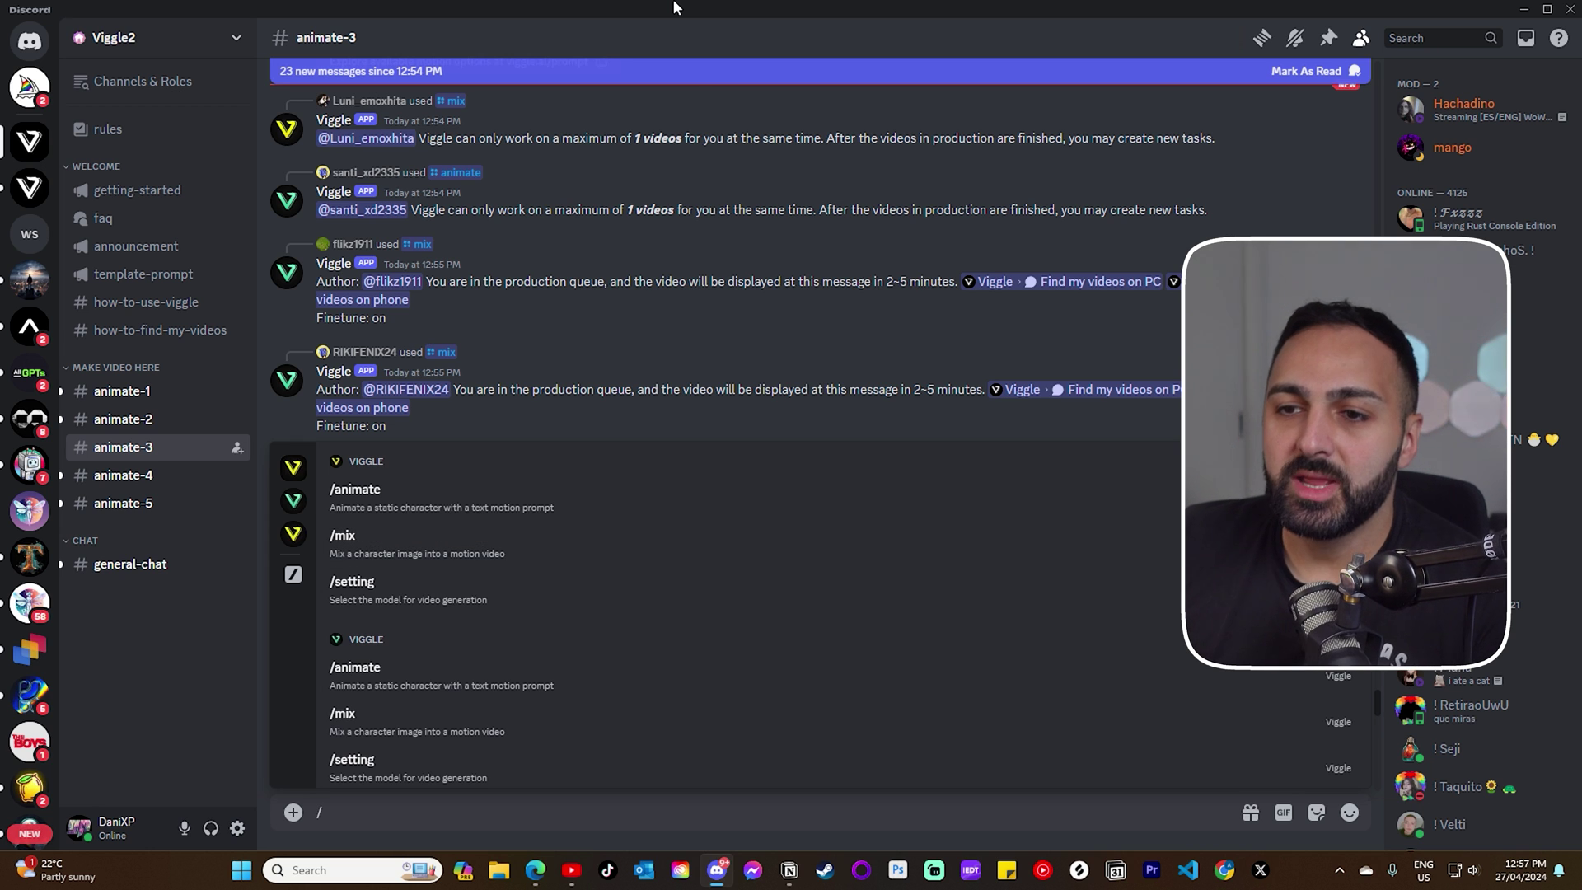
{"action": "left_click", "coordinate": [354, 489]}
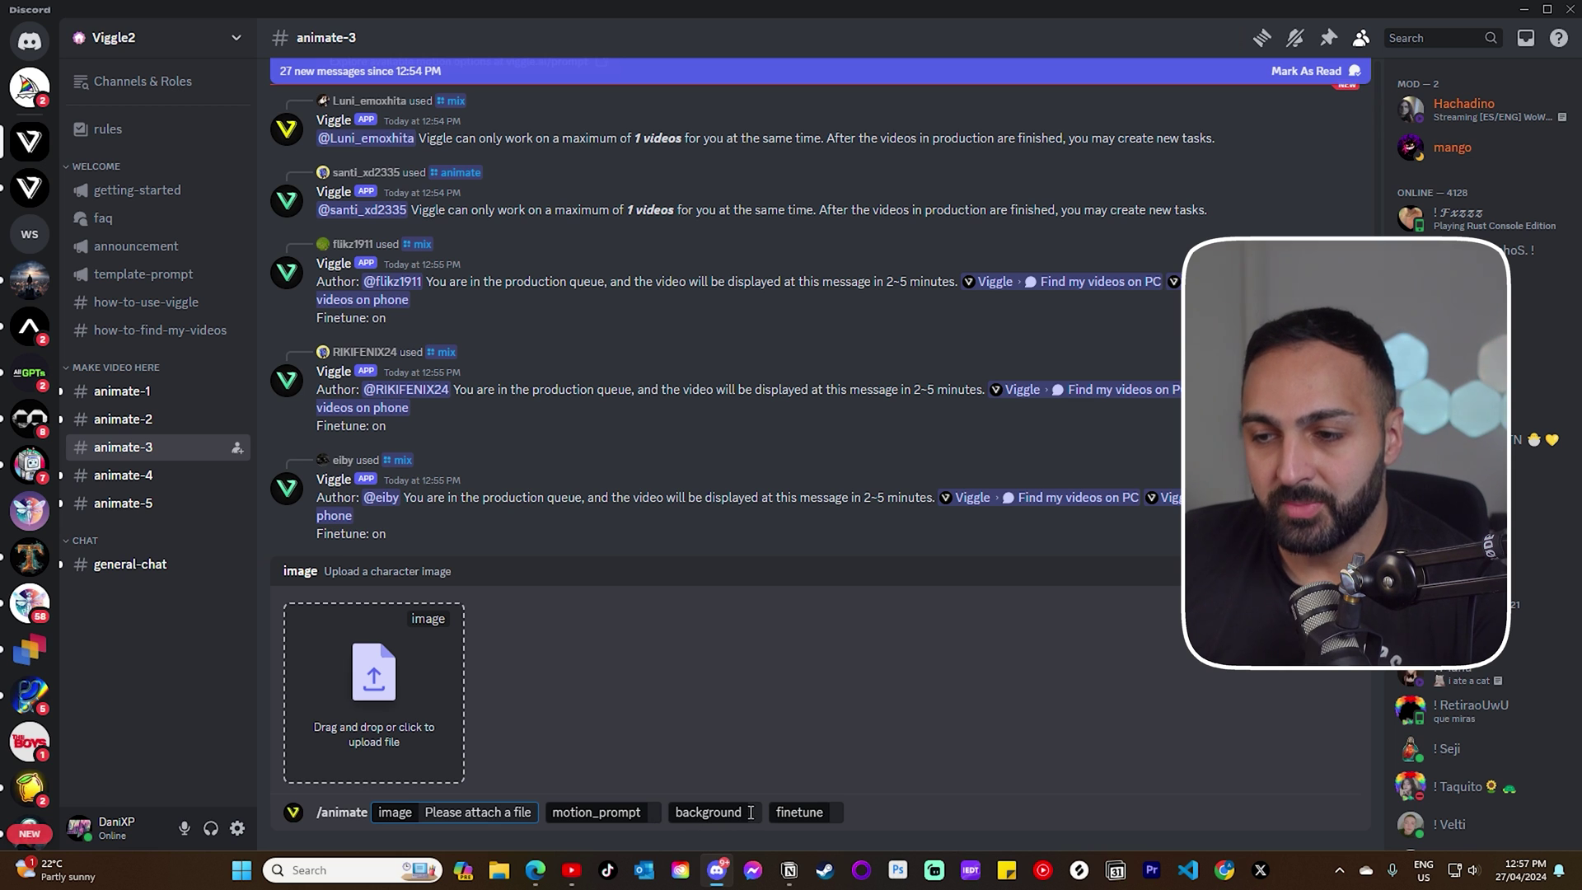
{"action": "mouse_move", "coordinate": [535, 871]}
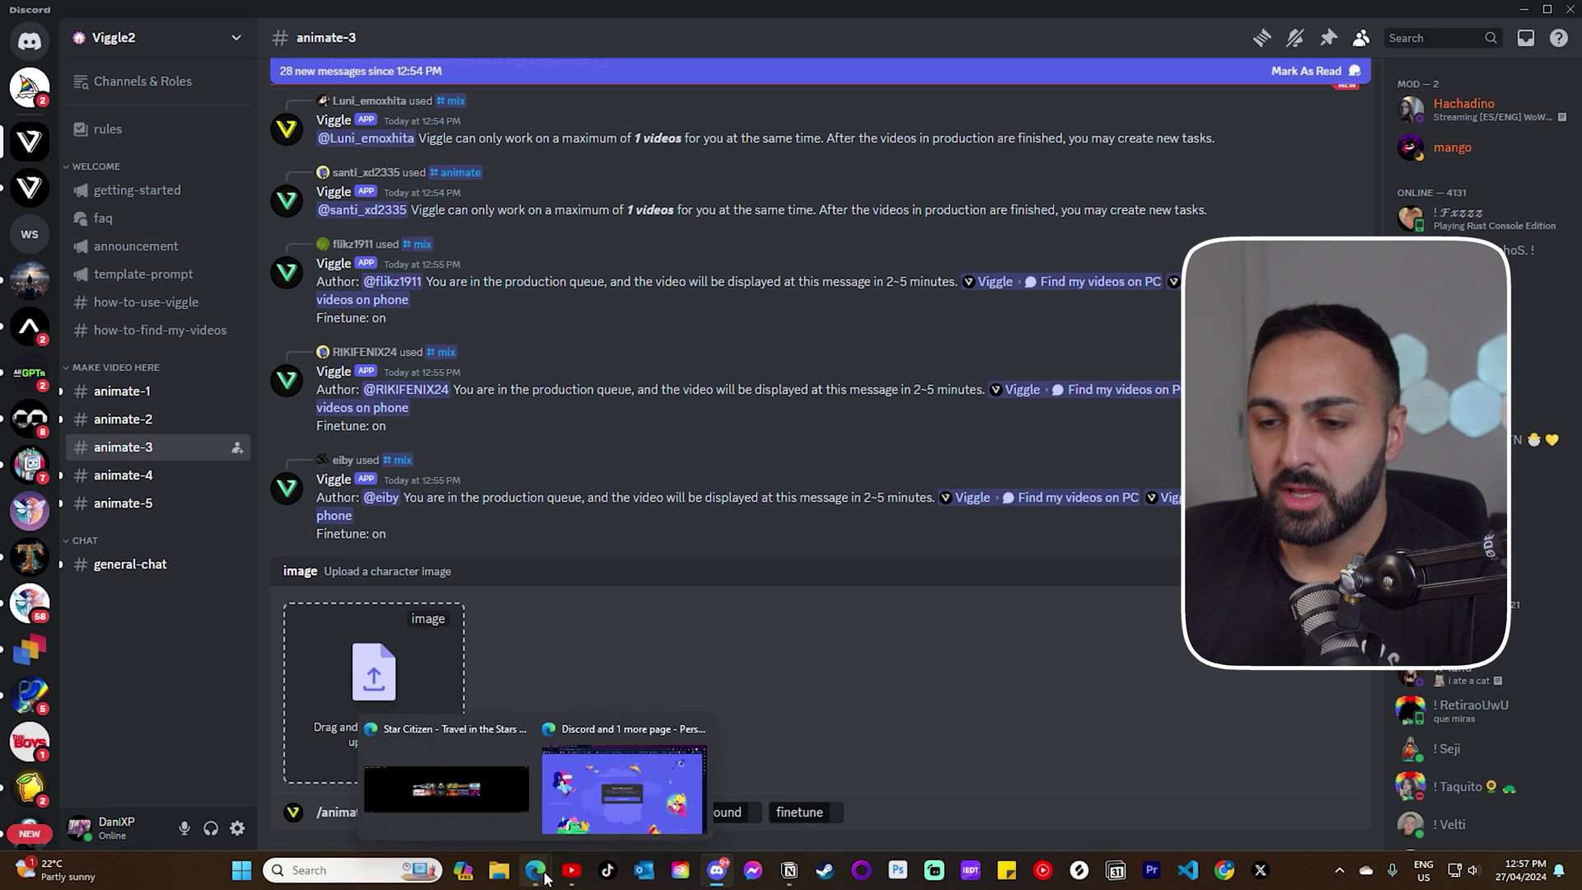
{"action": "left_click", "coordinate": [618, 778]}
Step: Copy the $hugo_shake motion prompt from Viggle's template gallery and return to Discord
{"action": "left_click", "coordinate": [136, 12]}
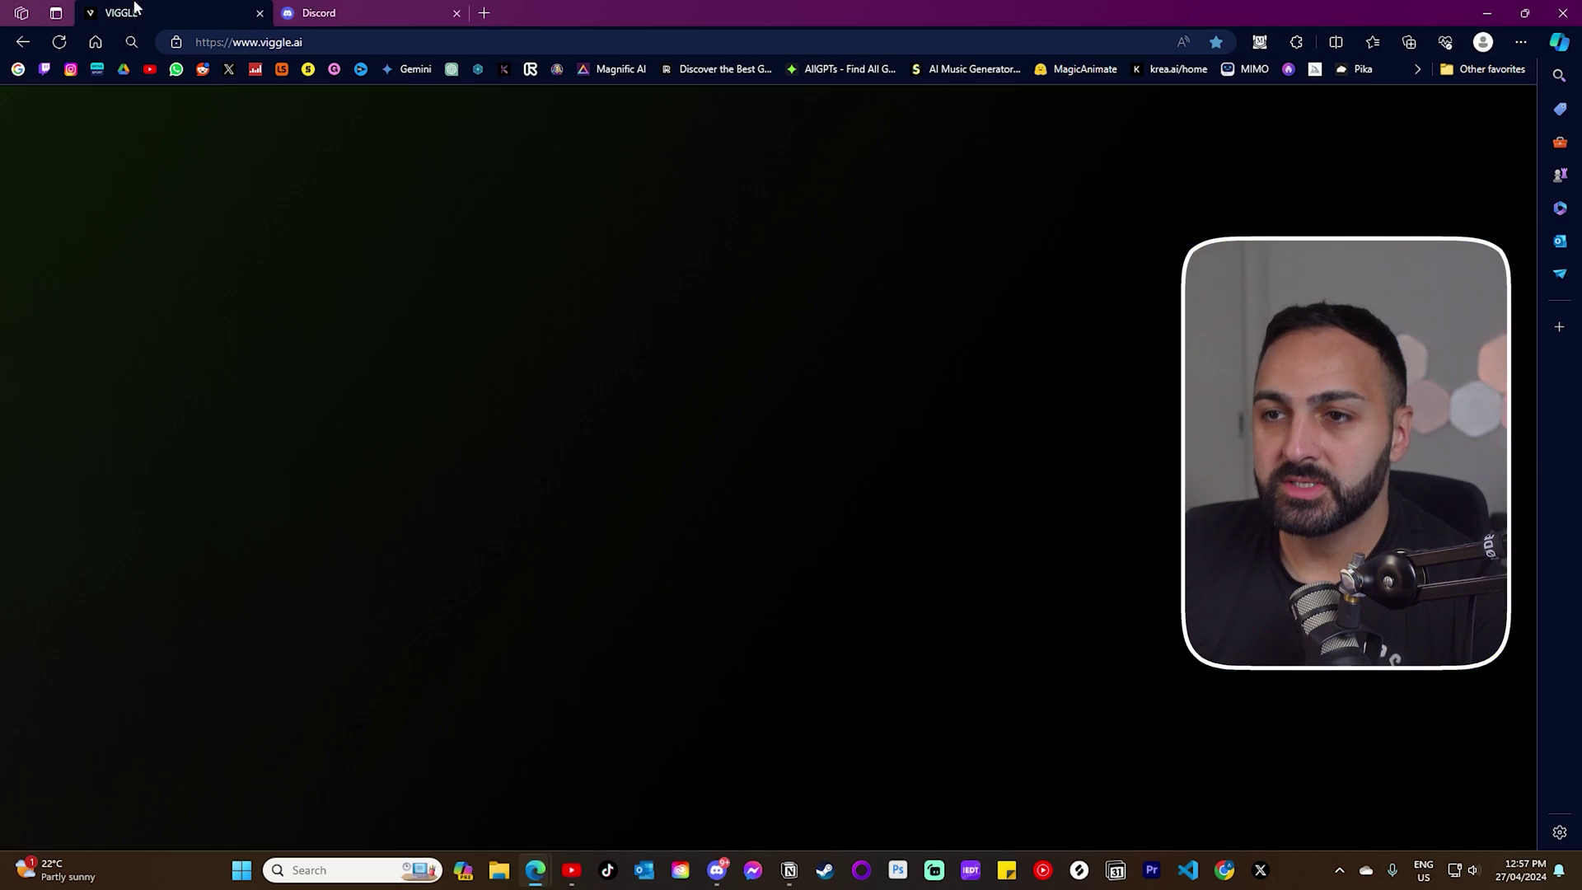
{"action": "left_click", "coordinate": [1295, 111]}
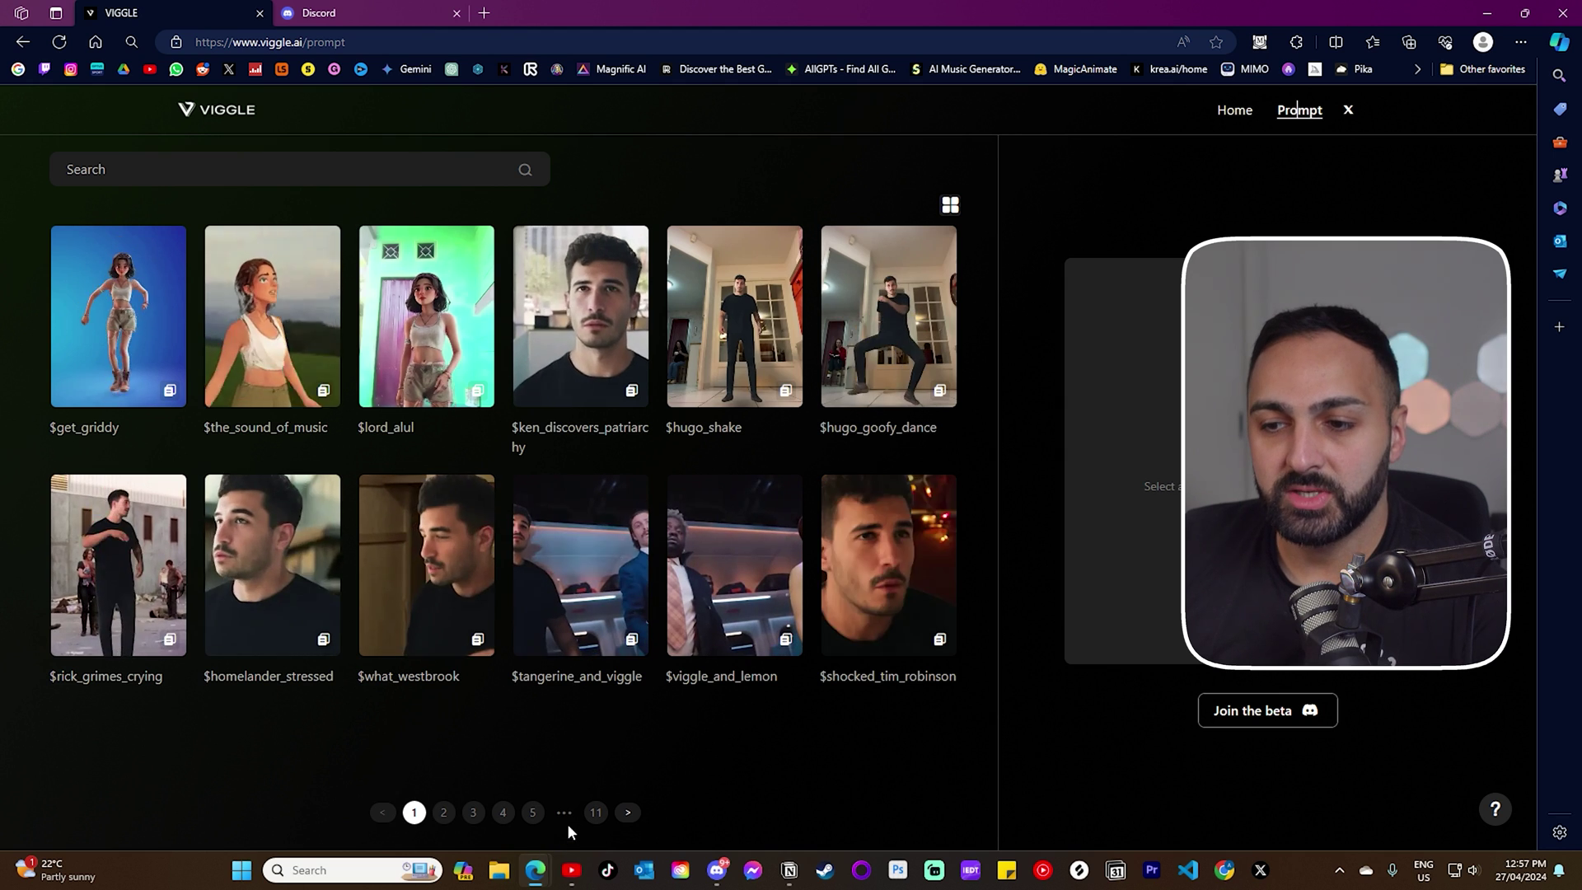
{"action": "left_click", "coordinate": [630, 813]}
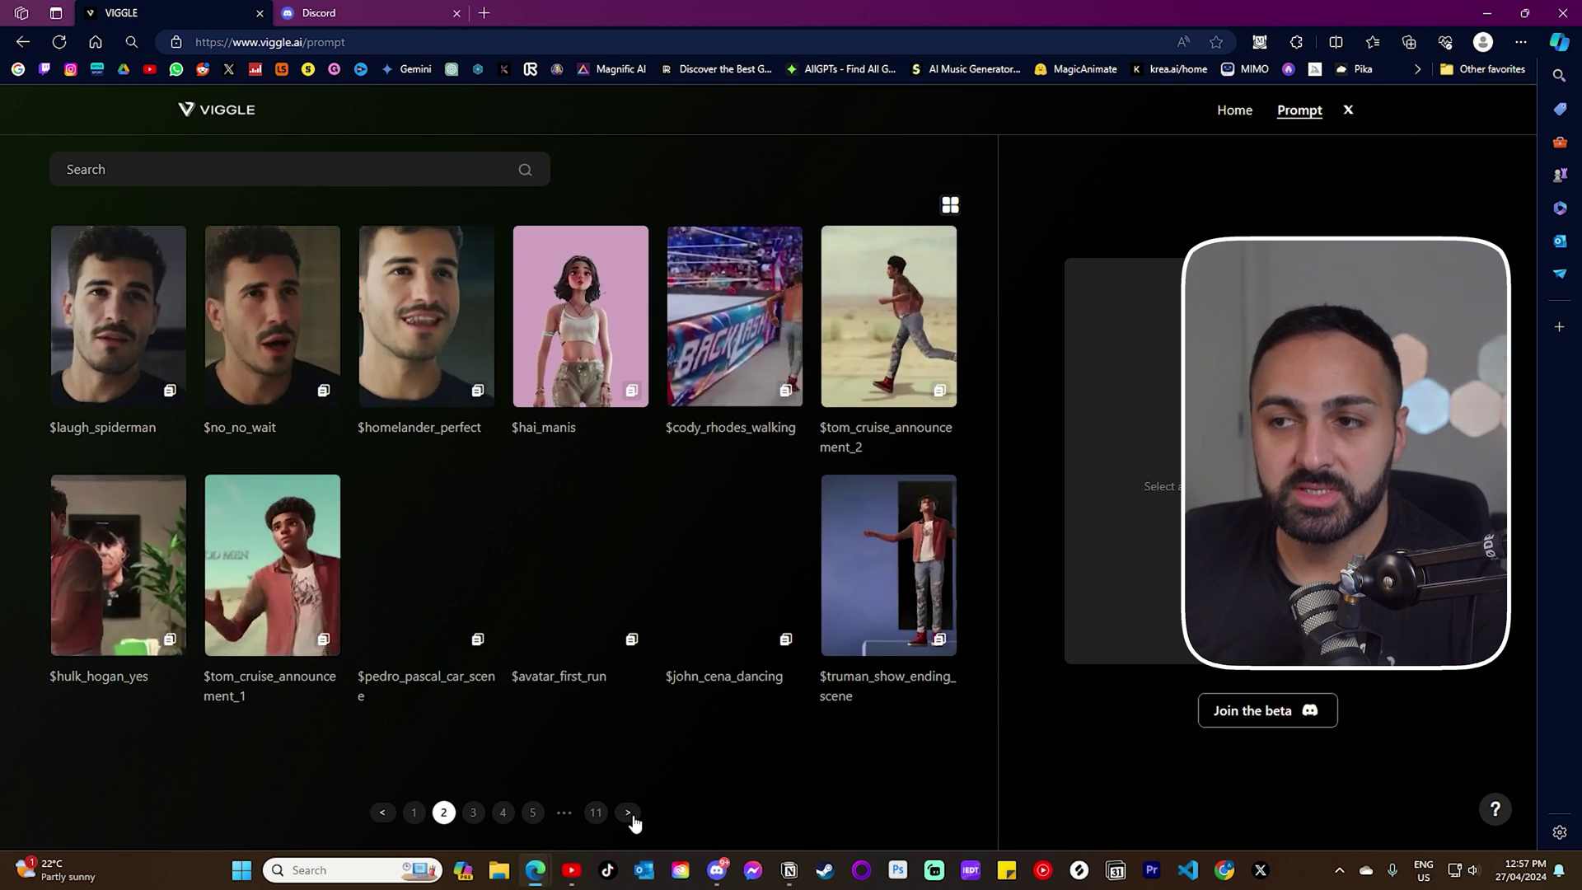
{"action": "left_click", "coordinate": [382, 812]}
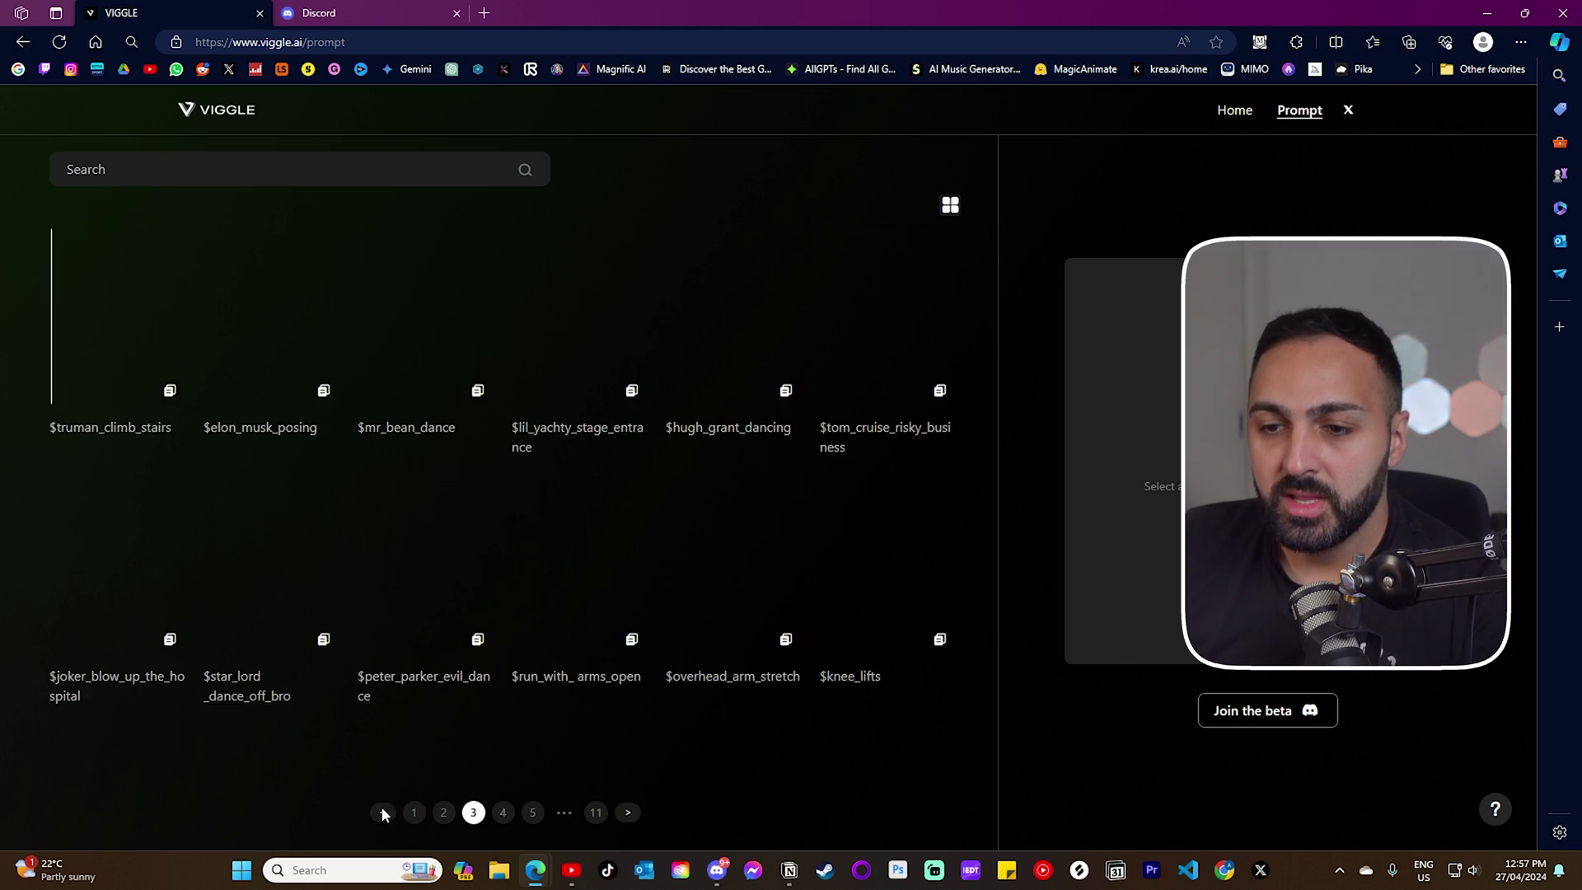
{"action": "left_click", "coordinate": [733, 367]}
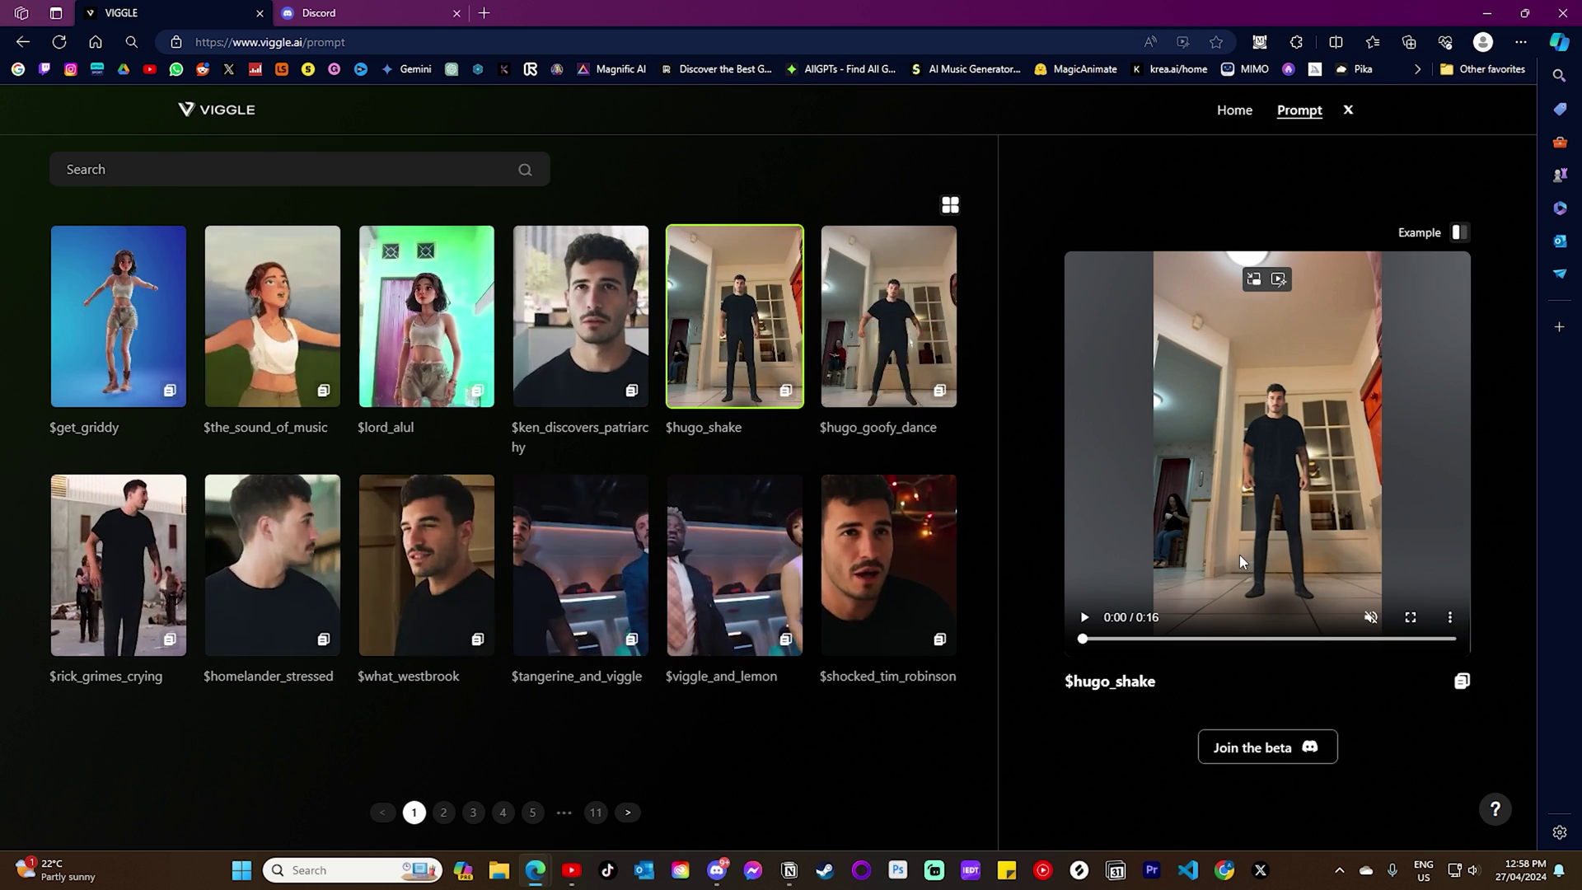
{"action": "mouse_move", "coordinate": [1119, 445]}
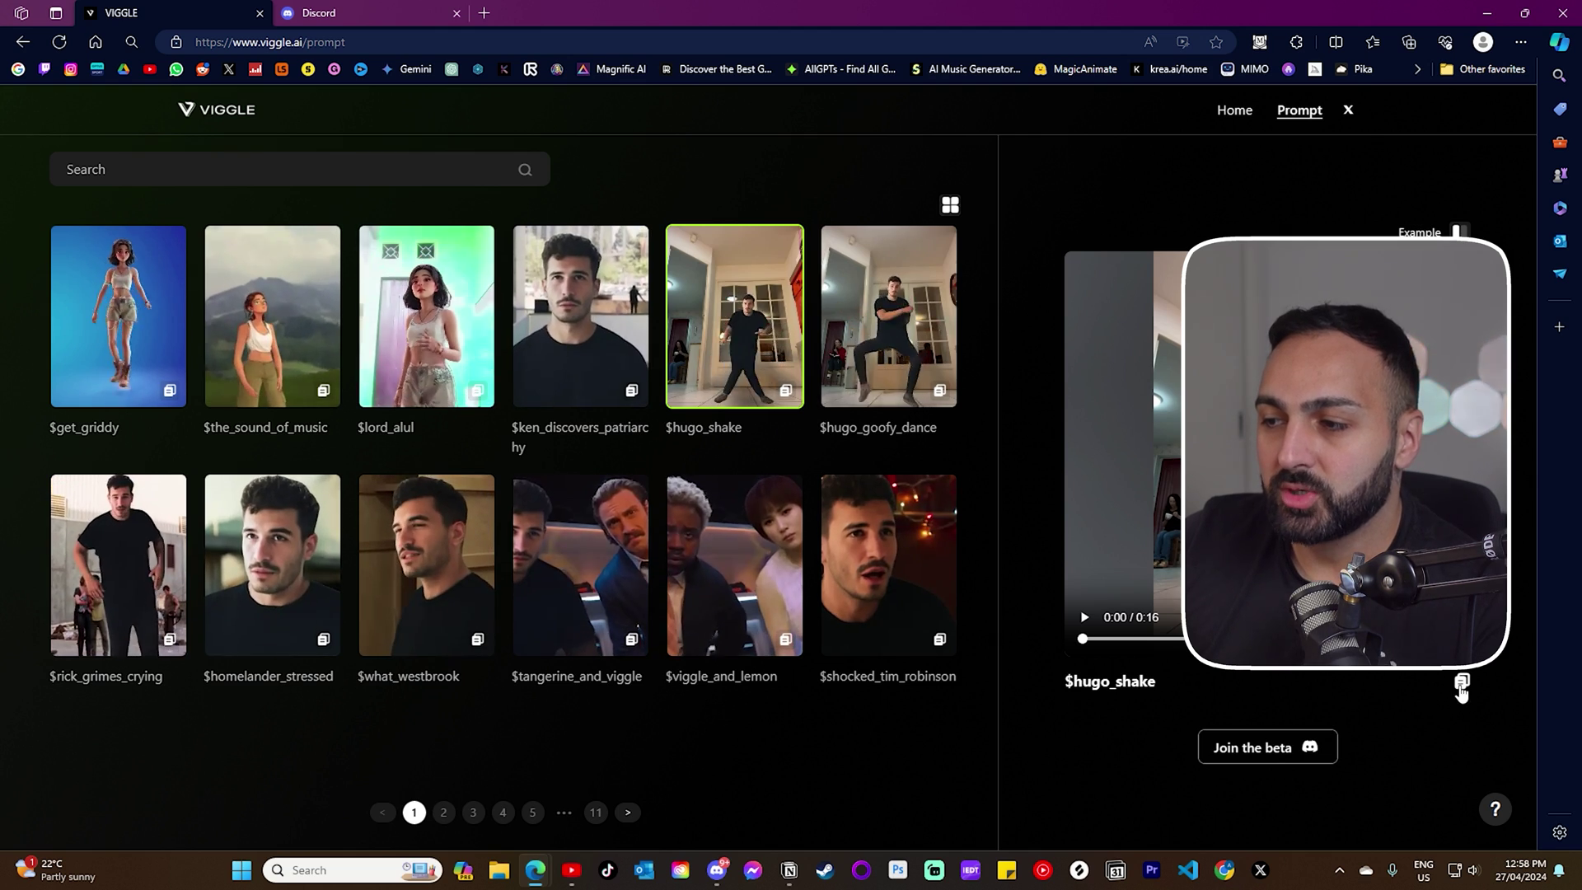
{"action": "left_click", "coordinate": [1462, 682]}
{"action": "left_click", "coordinate": [684, 433]}
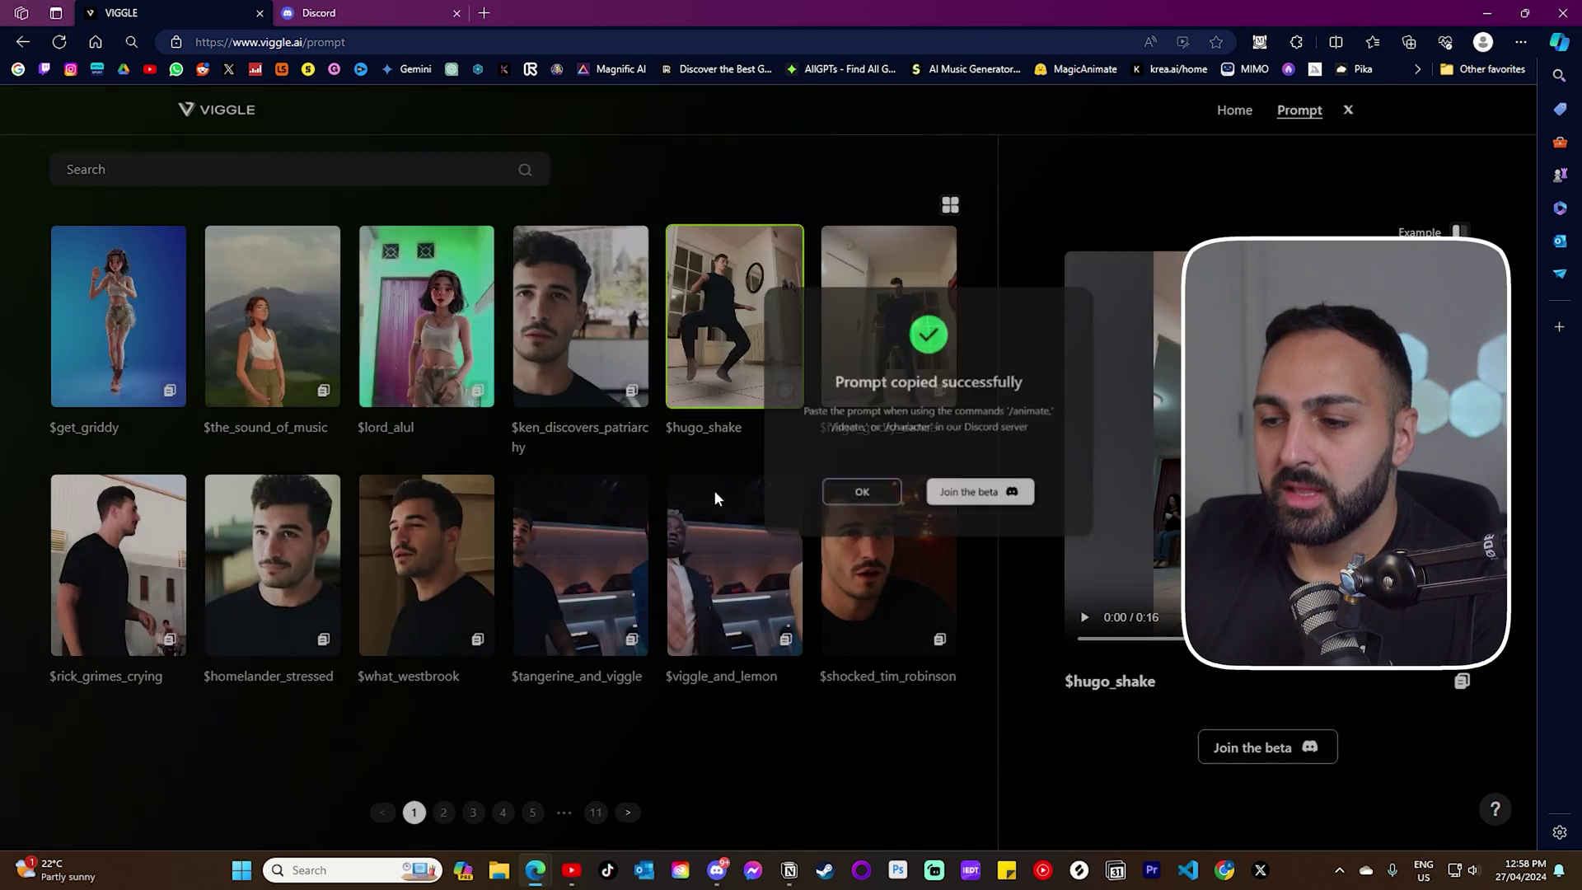
{"action": "key", "text": "ctrl+Tab"}
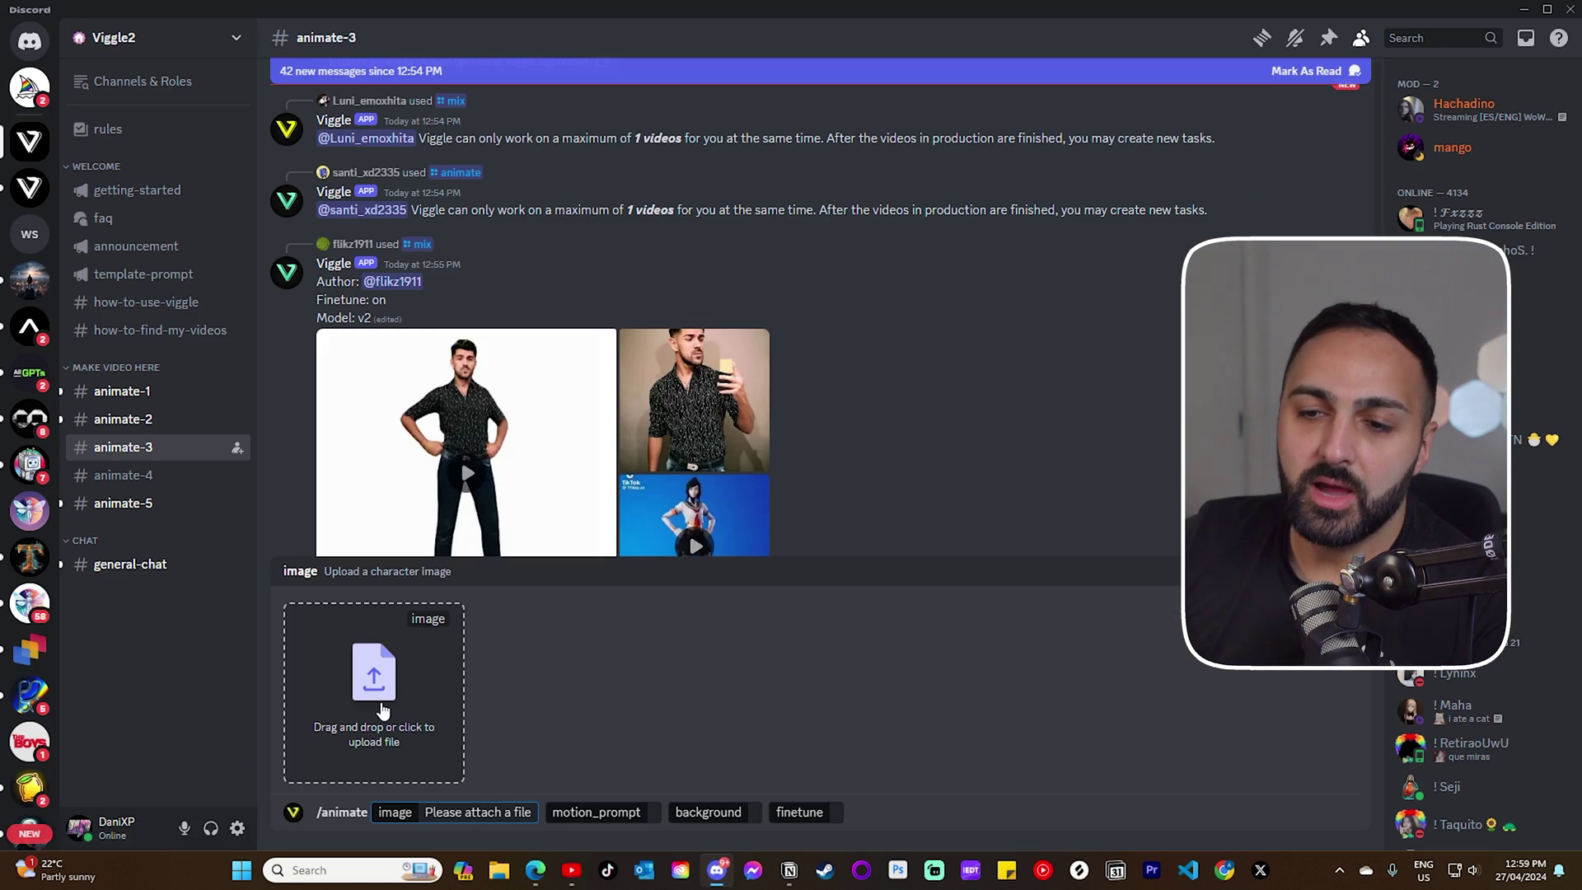
Step: Send /animate with Elon.jpg, the $hugo_shake motion, template background and finetune on
{"action": "left_click", "coordinate": [381, 703]}
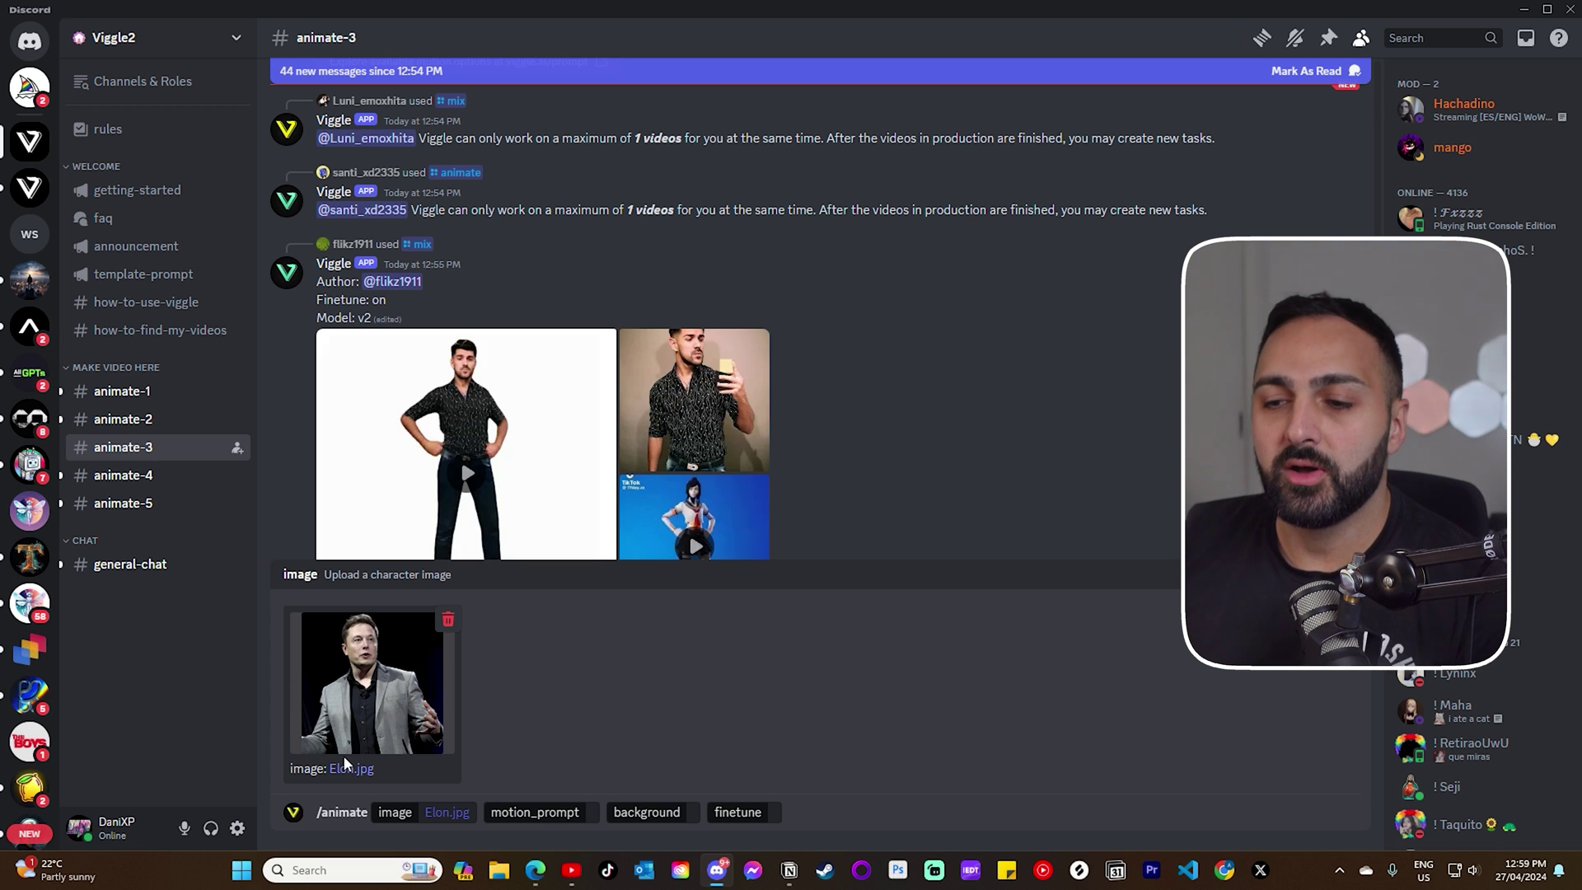
{"action": "left_click", "coordinate": [594, 812]}
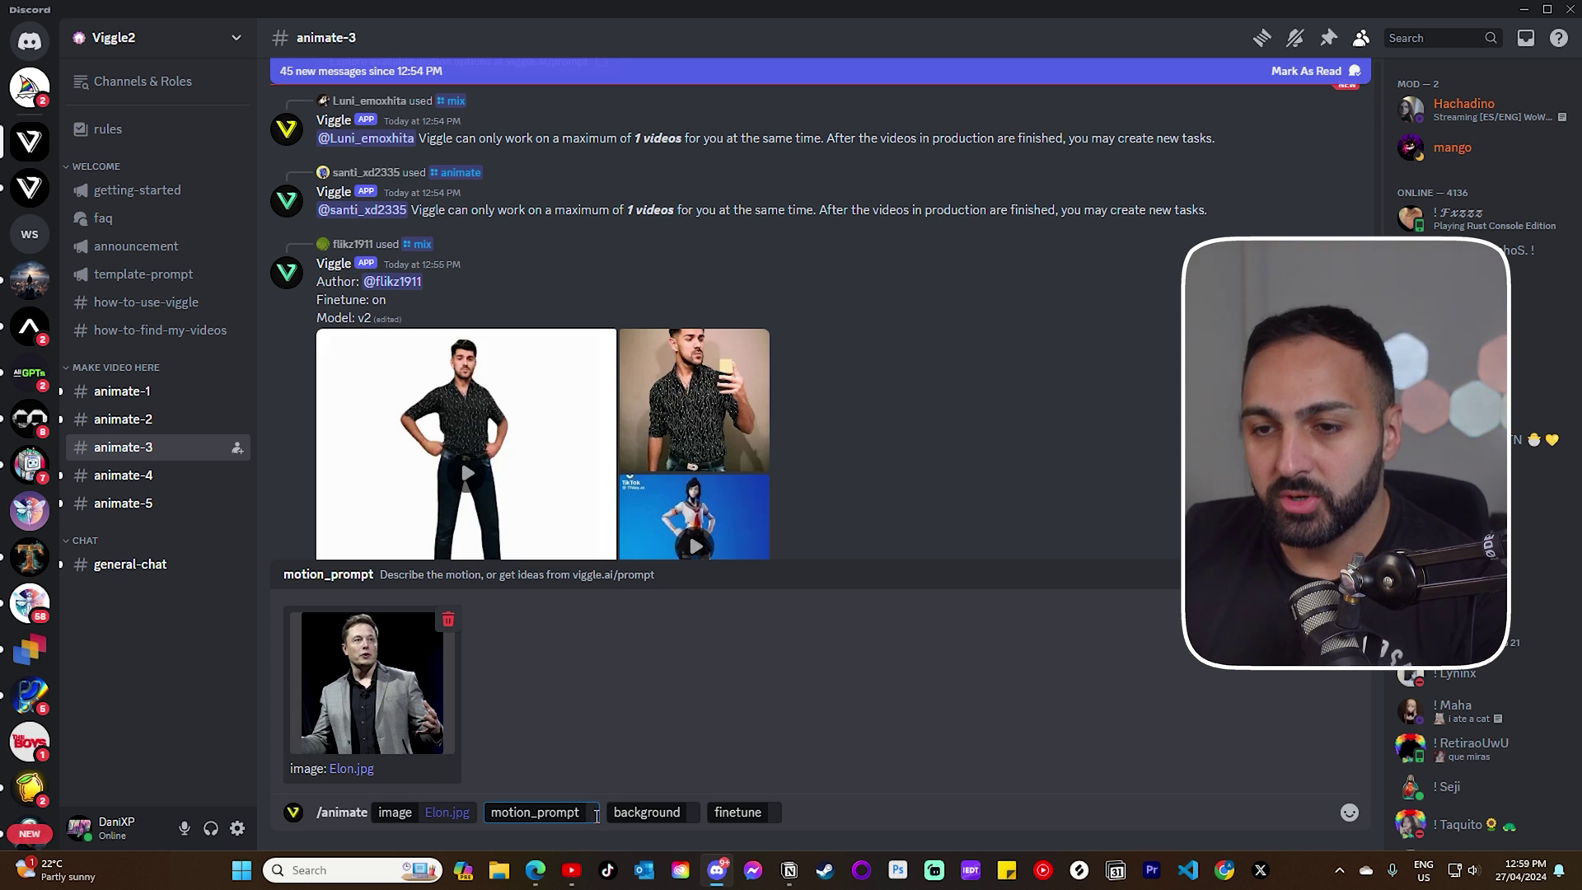
{"action": "key", "text": "ctrl+v"}
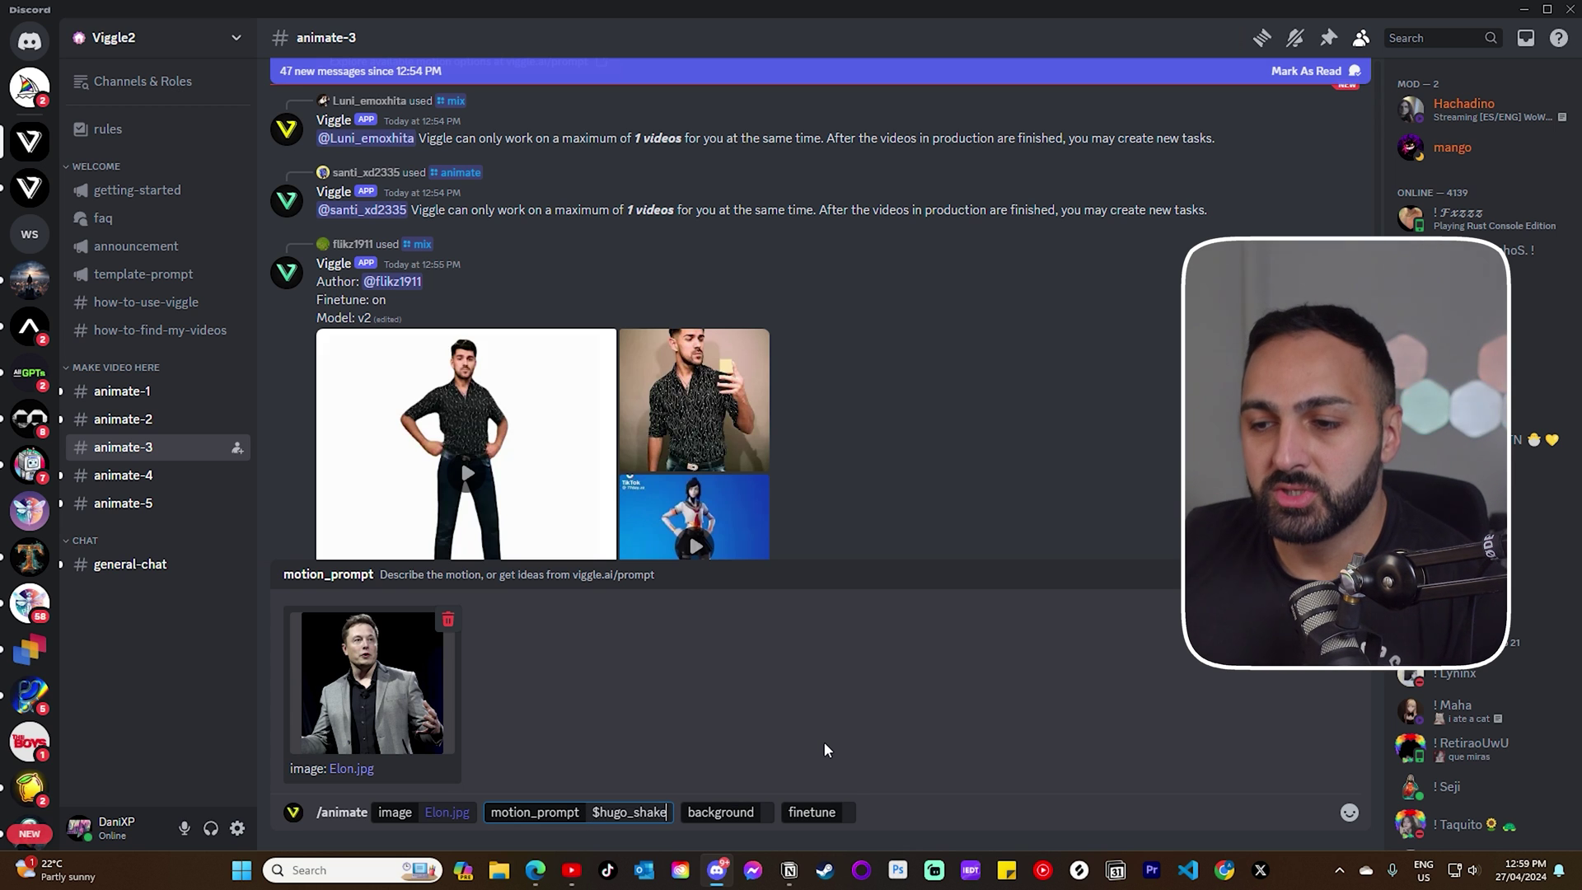
{"action": "left_click", "coordinate": [770, 811]}
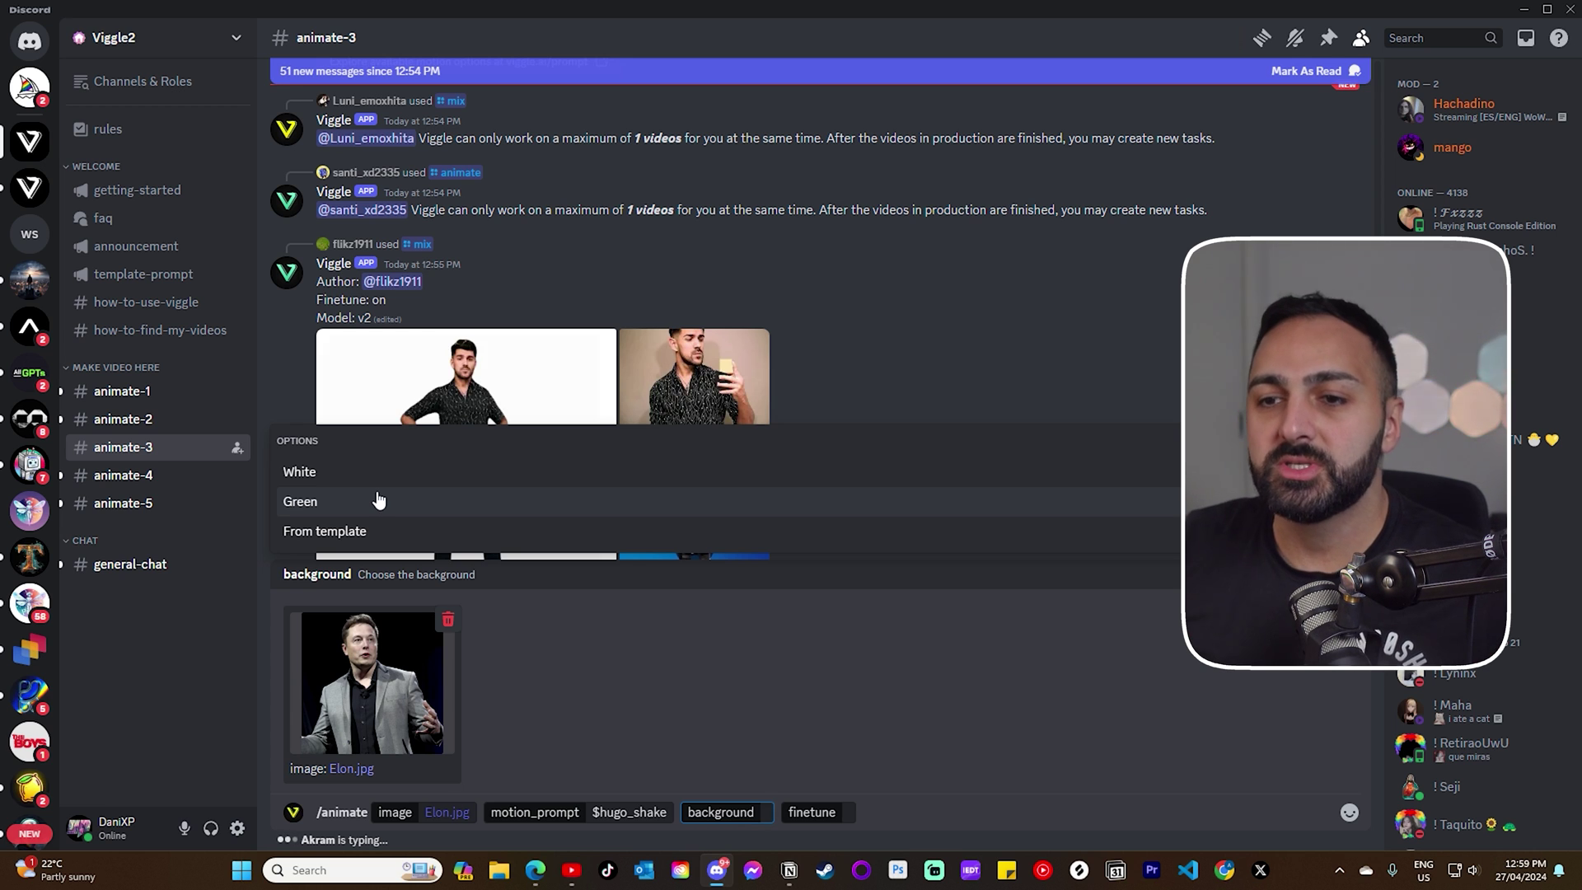
{"action": "left_click", "coordinate": [406, 532]}
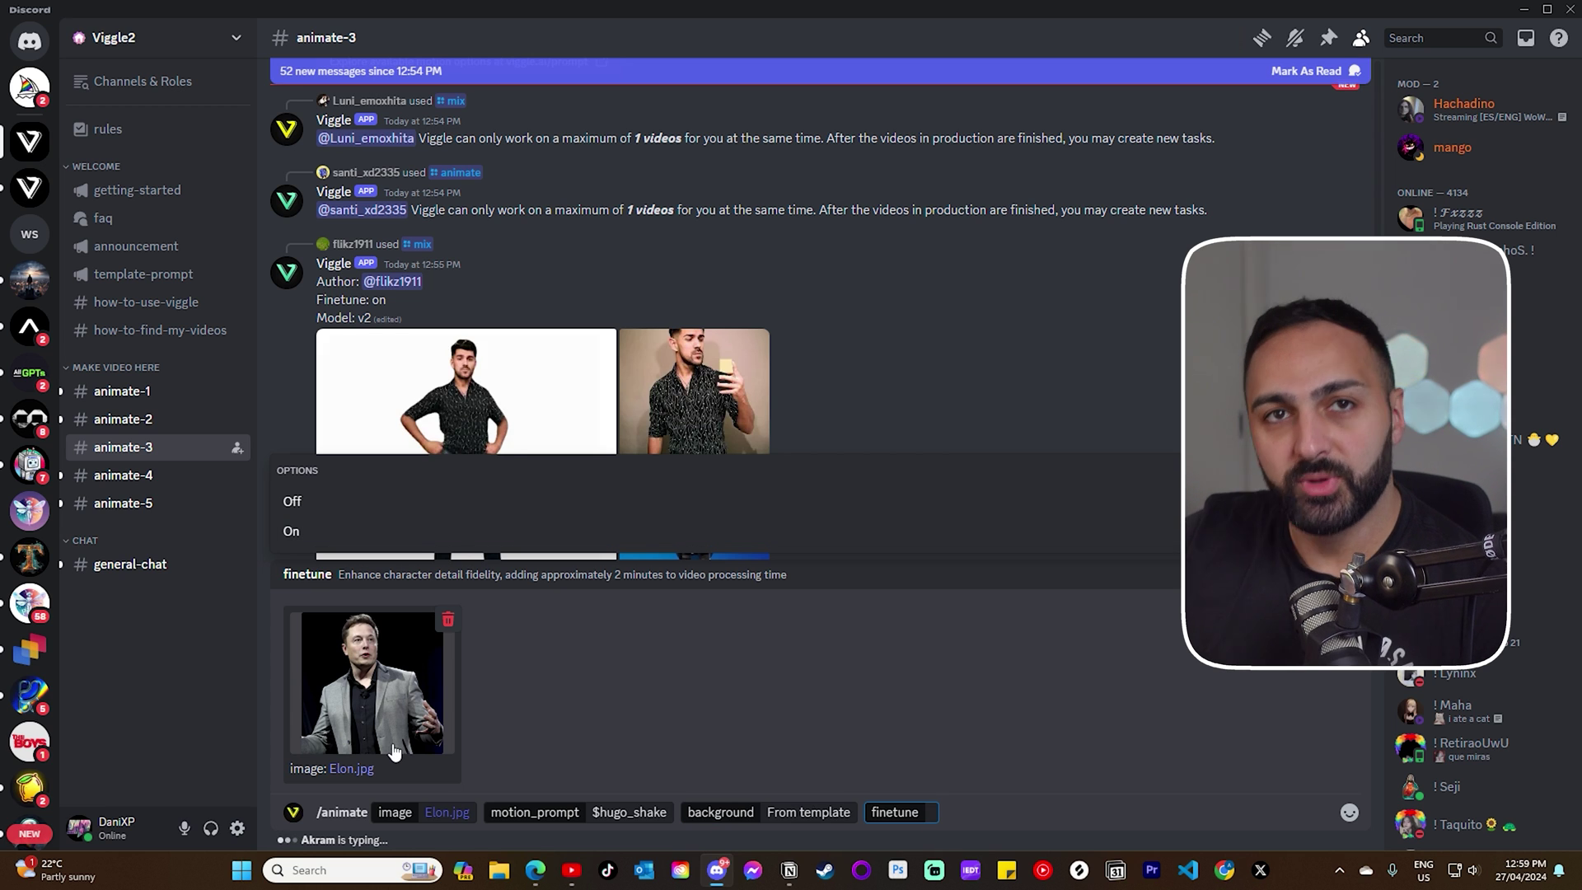
{"action": "left_click", "coordinate": [291, 532]}
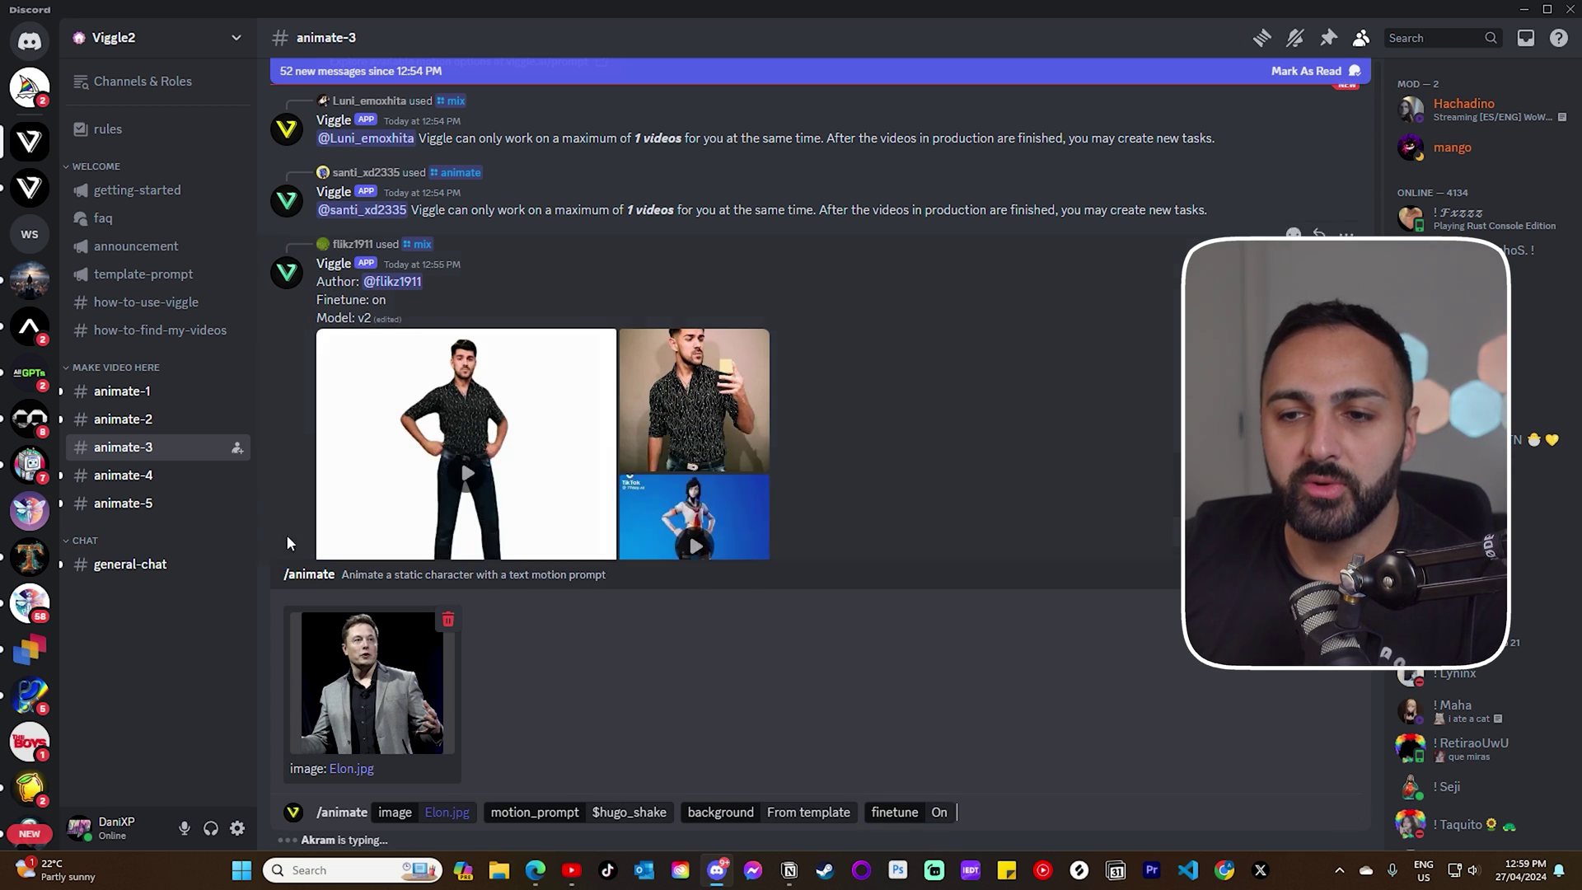
{"action": "key", "text": "Return"}
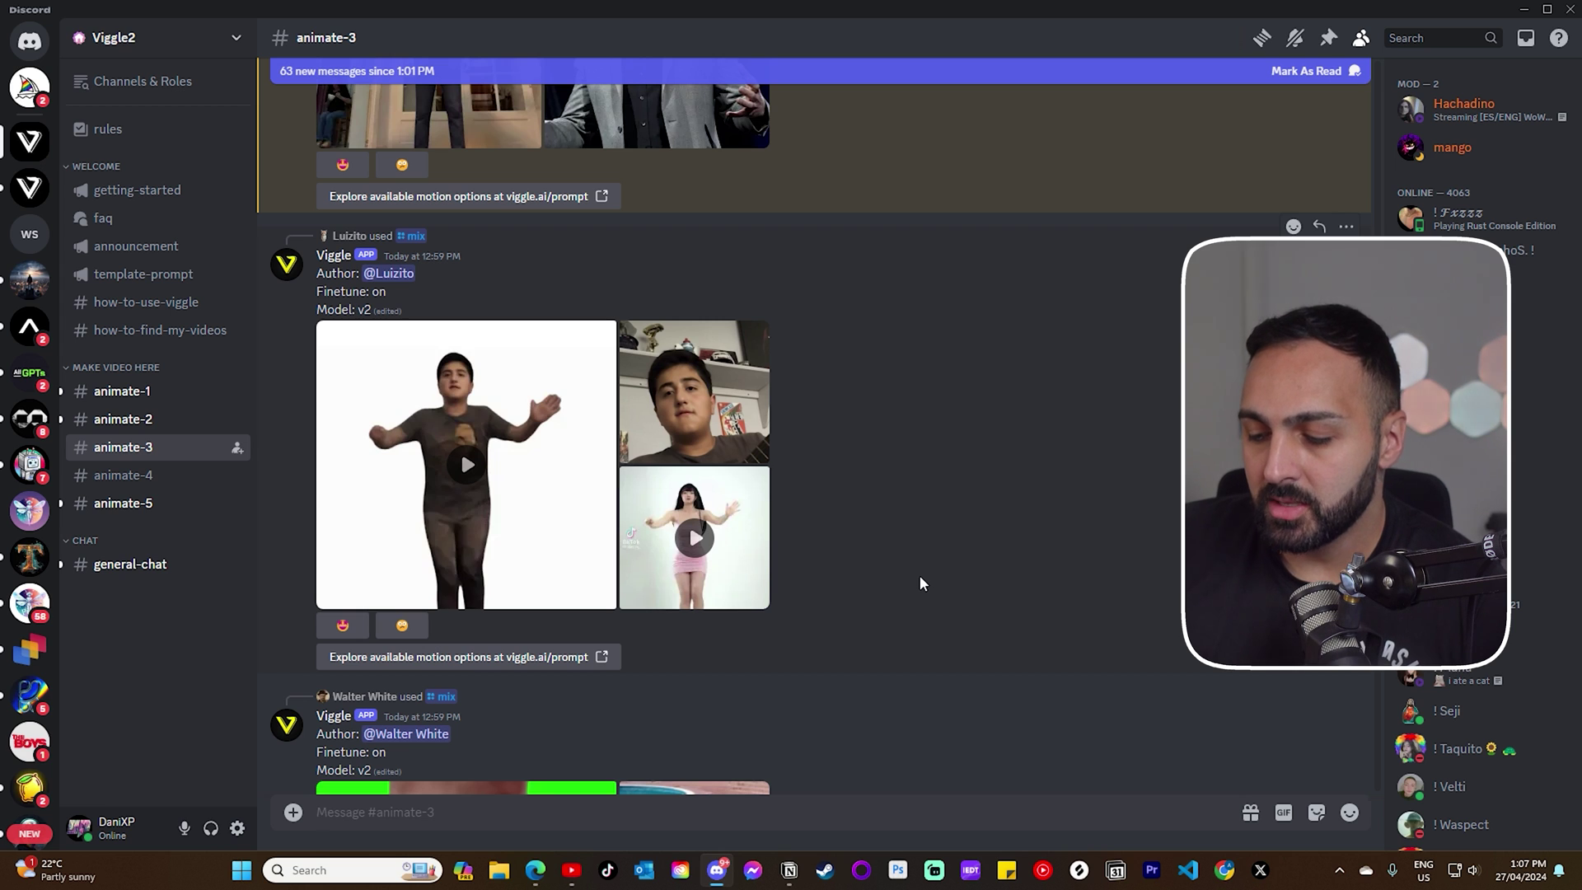
{"action": "type", "text": "/"}
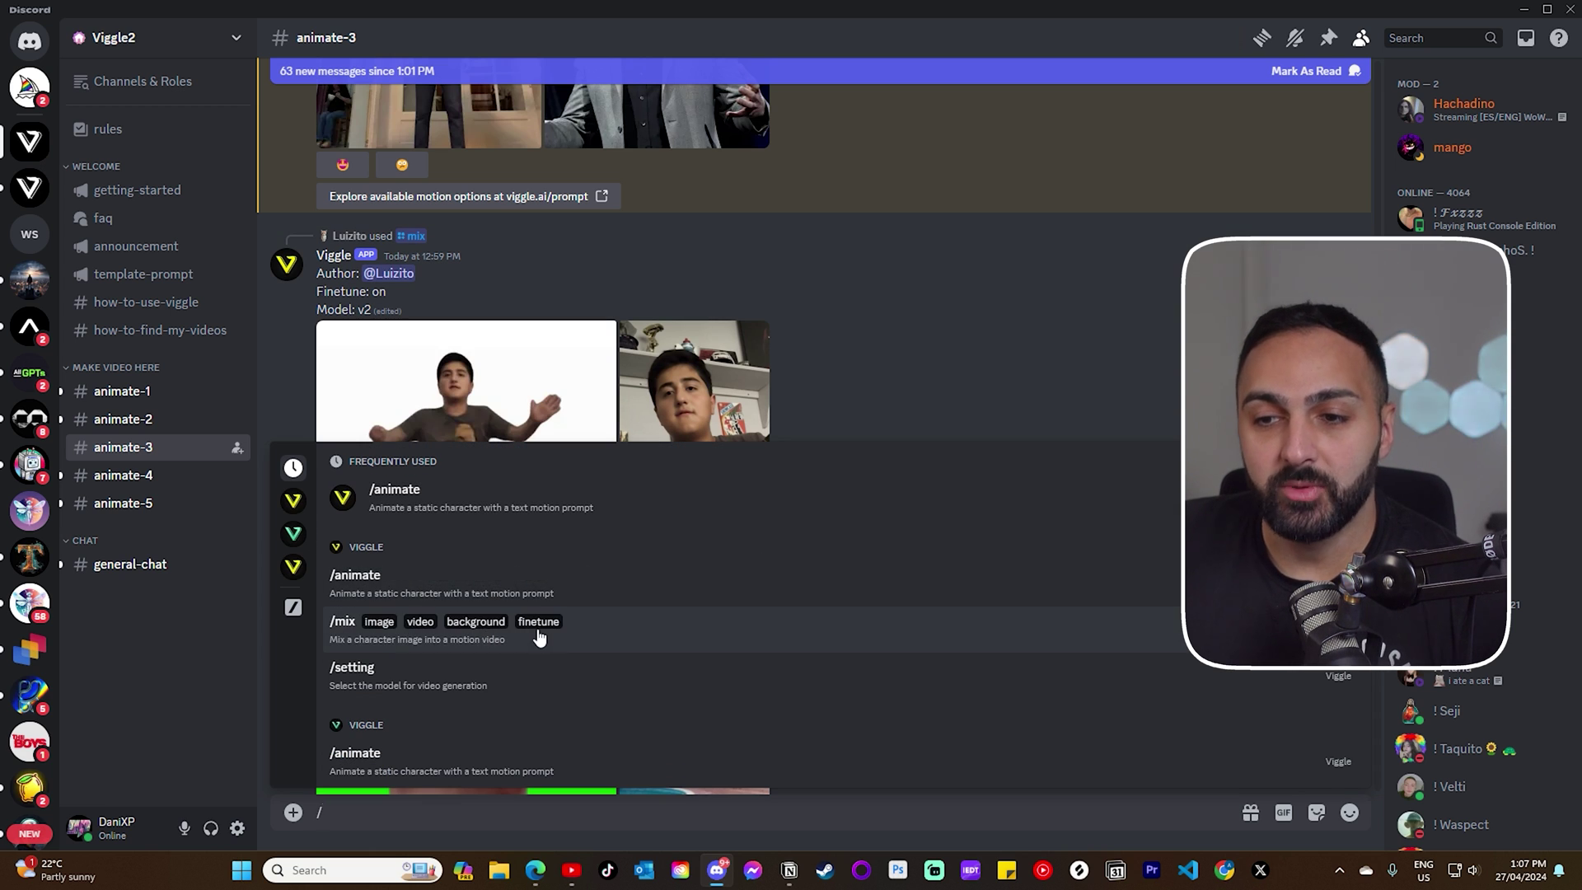
Step: Start a /mix command and attach me.jpg as the character image
{"action": "left_click", "coordinate": [637, 645]}
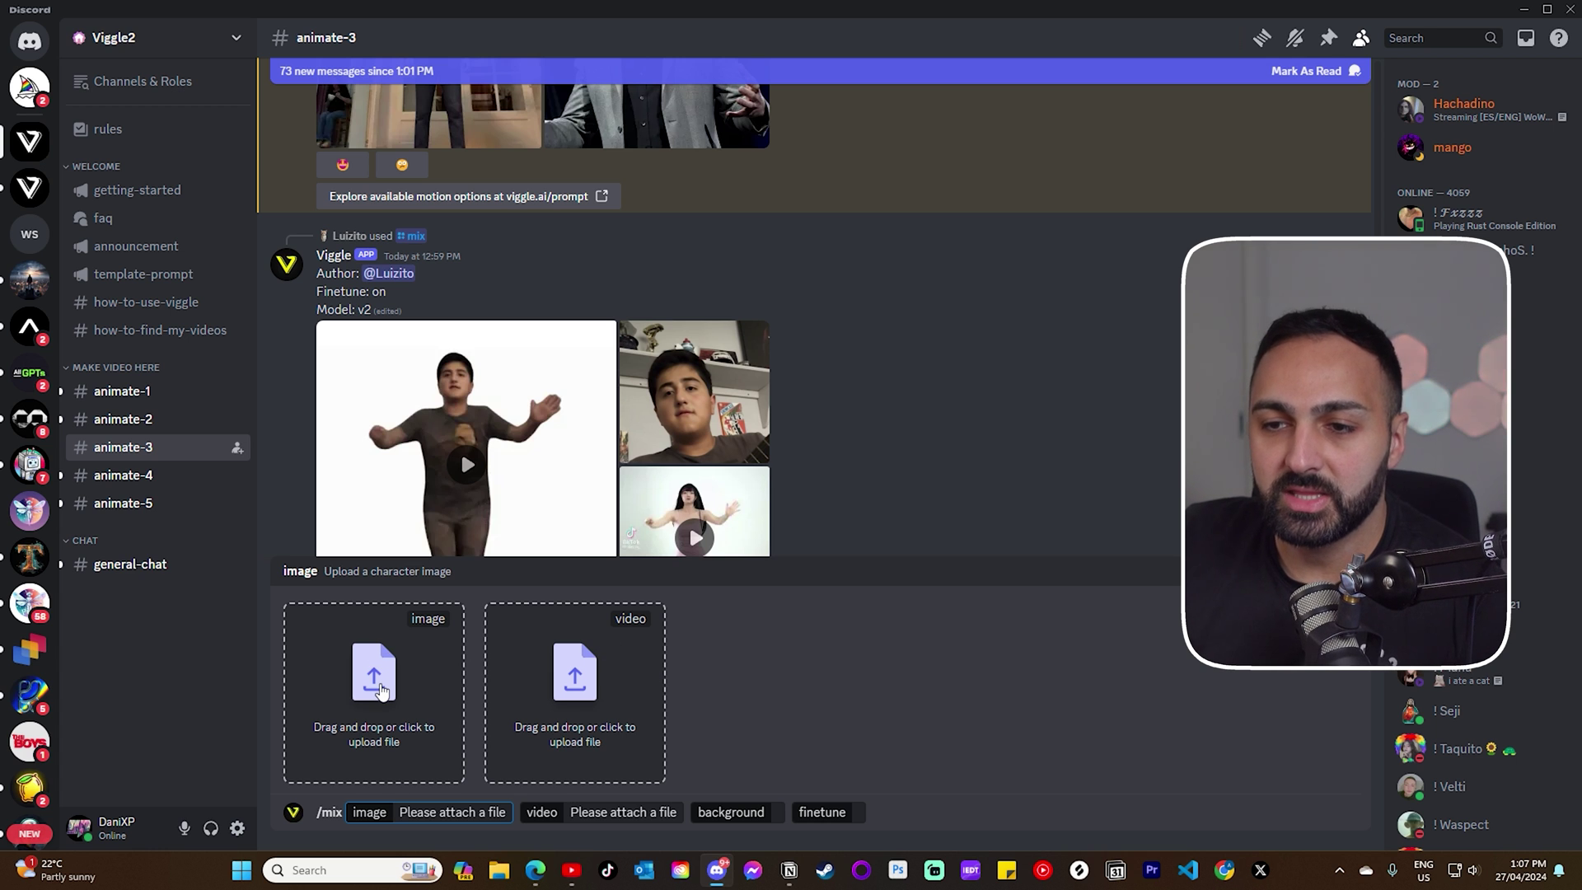
{"action": "left_click", "coordinate": [377, 690]}
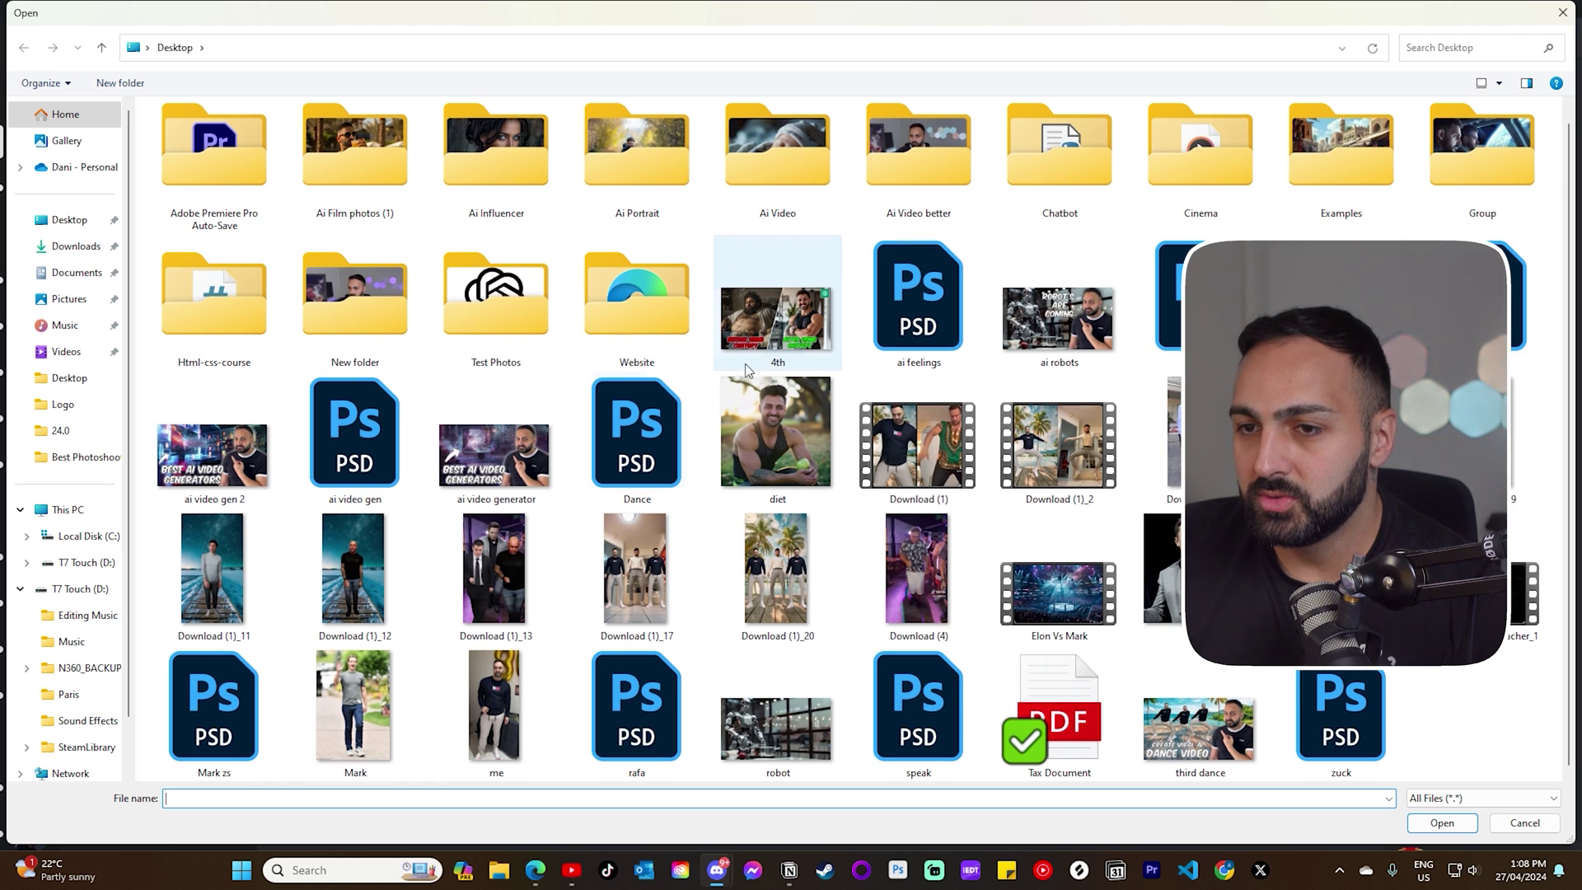
{"action": "double_click", "coordinate": [495, 707]}
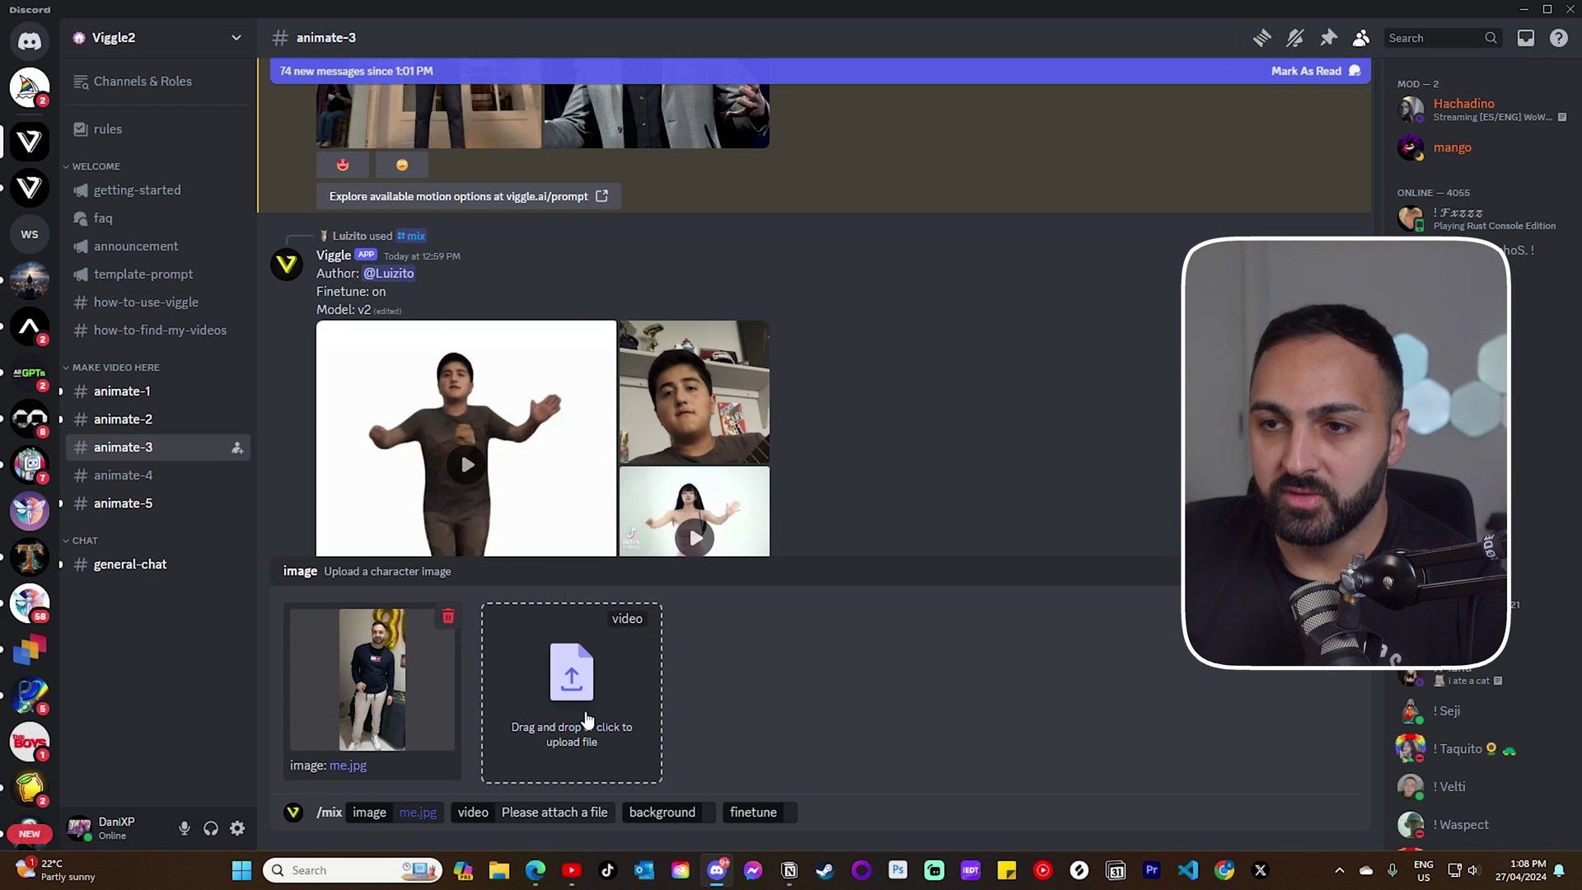
Step: Attach Download (4).mp4 as the motion video and preview it
{"action": "left_click", "coordinate": [587, 721]}
{"action": "left_click", "coordinate": [76, 245]}
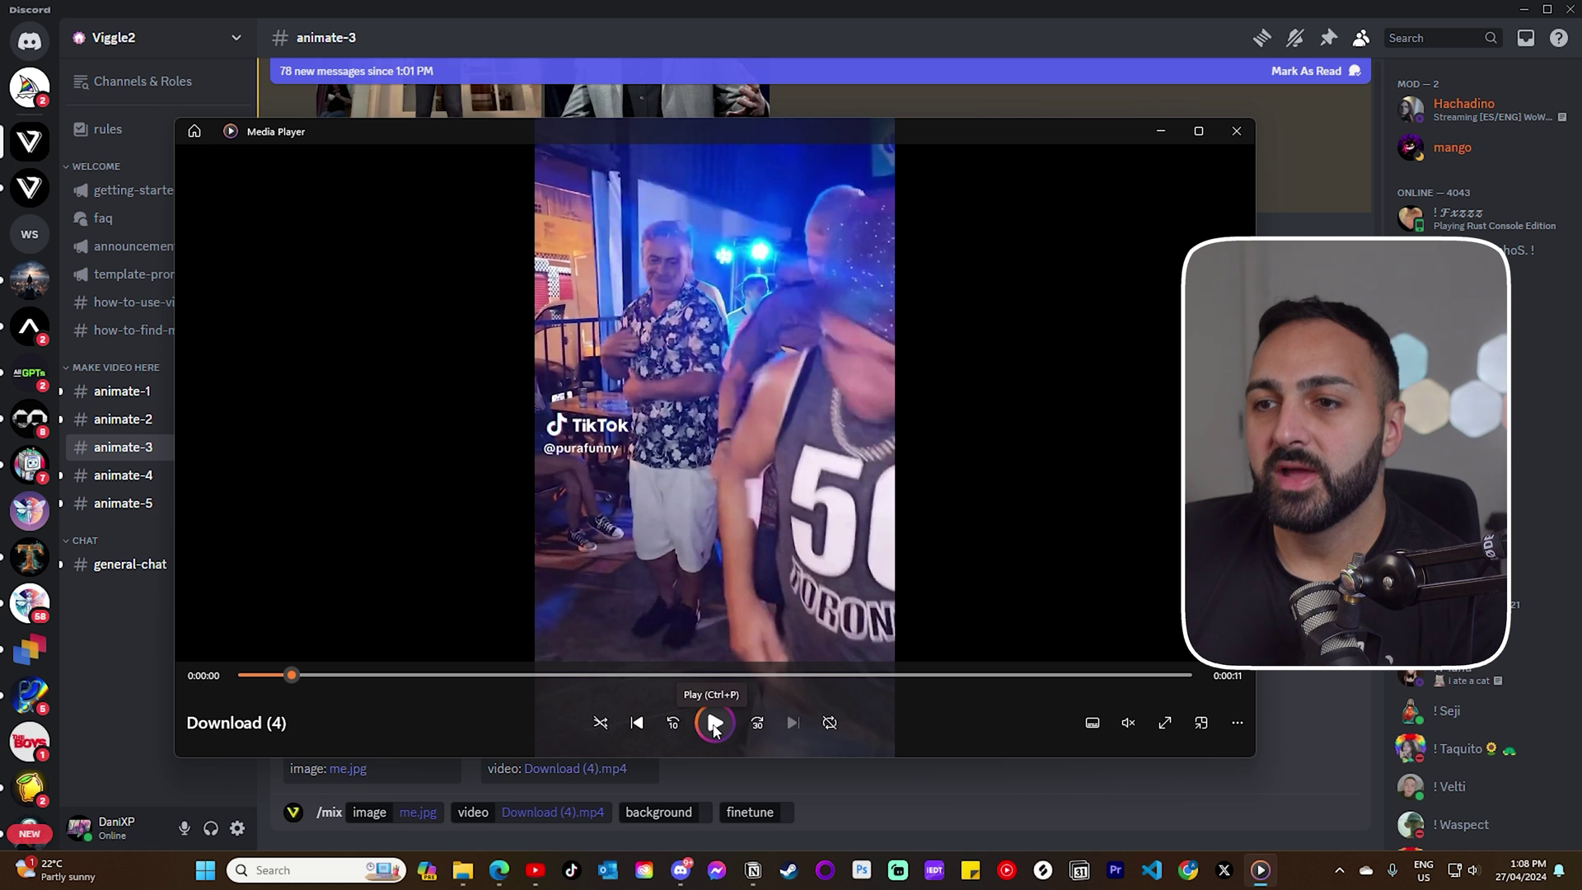
{"action": "left_click", "coordinate": [714, 724]}
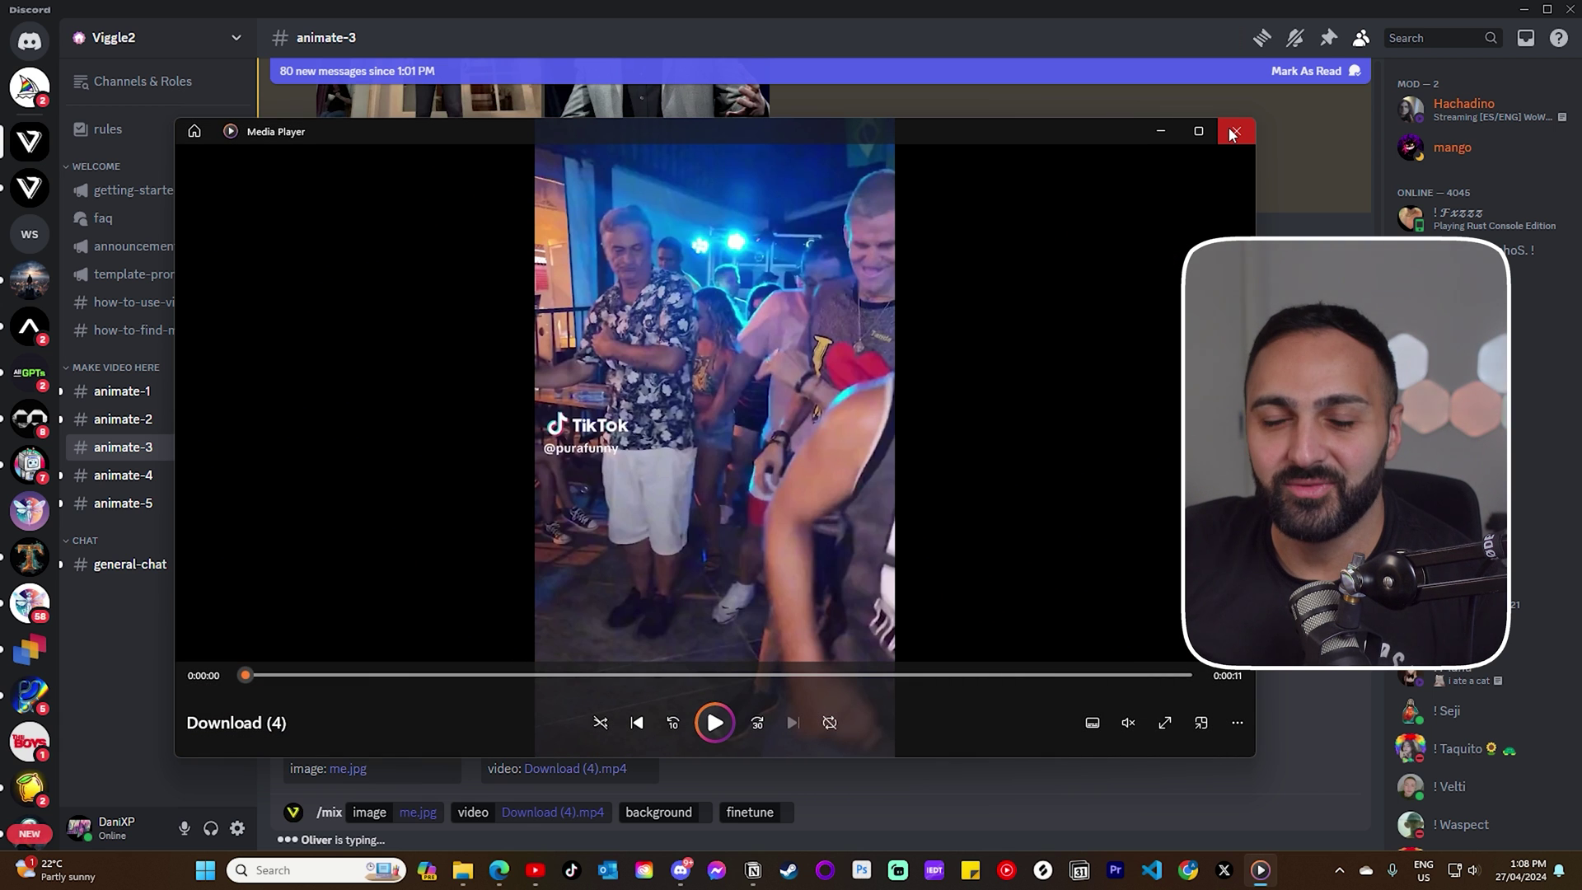
{"action": "left_click", "coordinate": [1236, 131]}
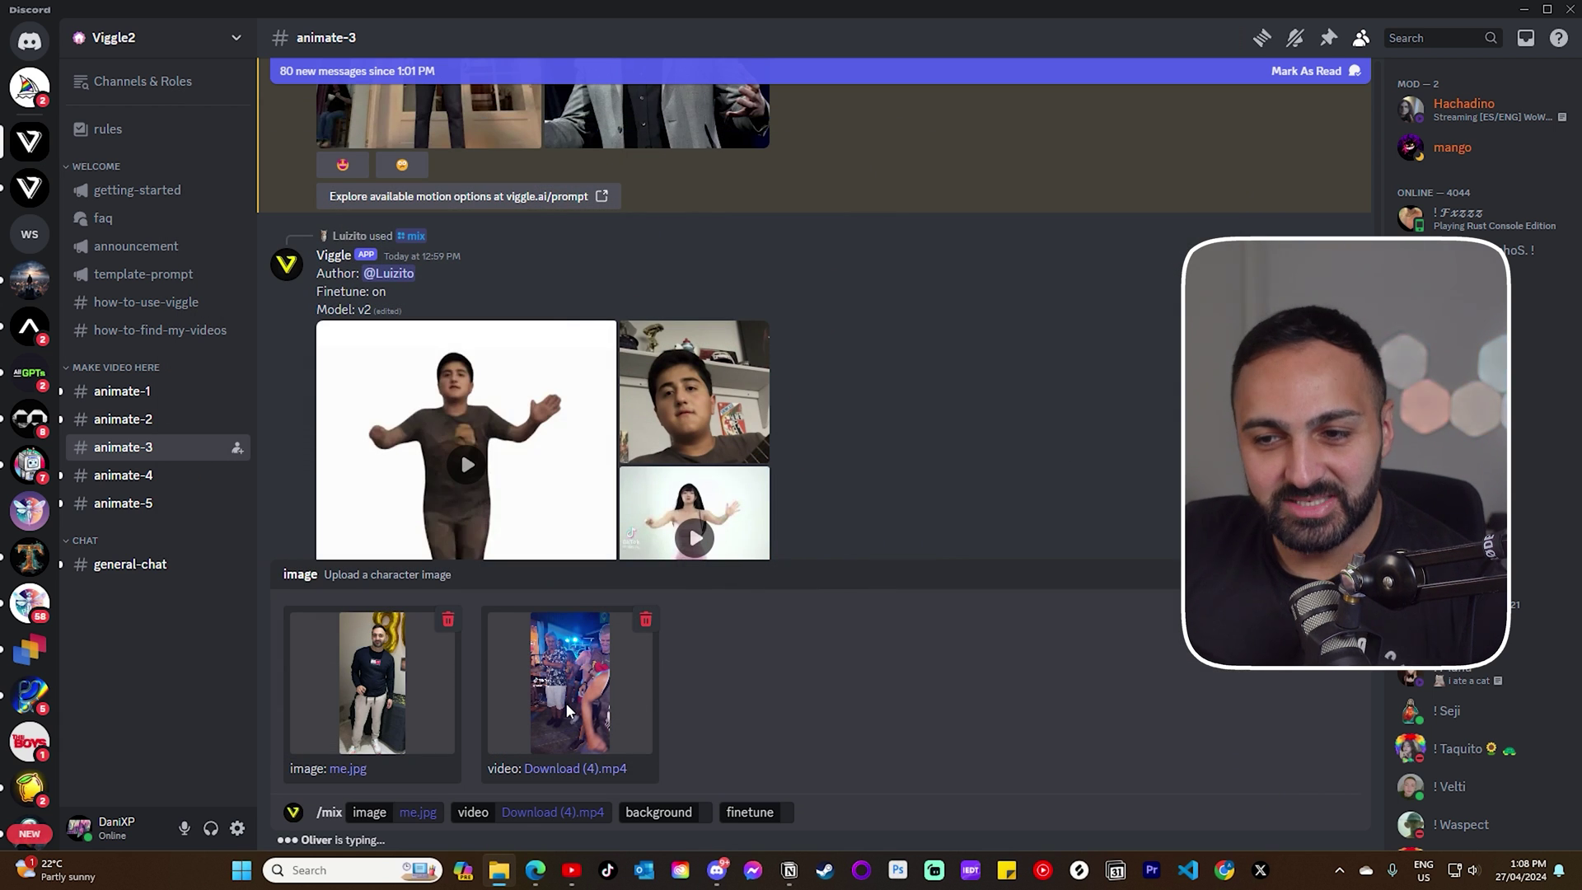
Step: Set the /mix background to Green with finetune on and send it
{"action": "left_click", "coordinate": [708, 813]}
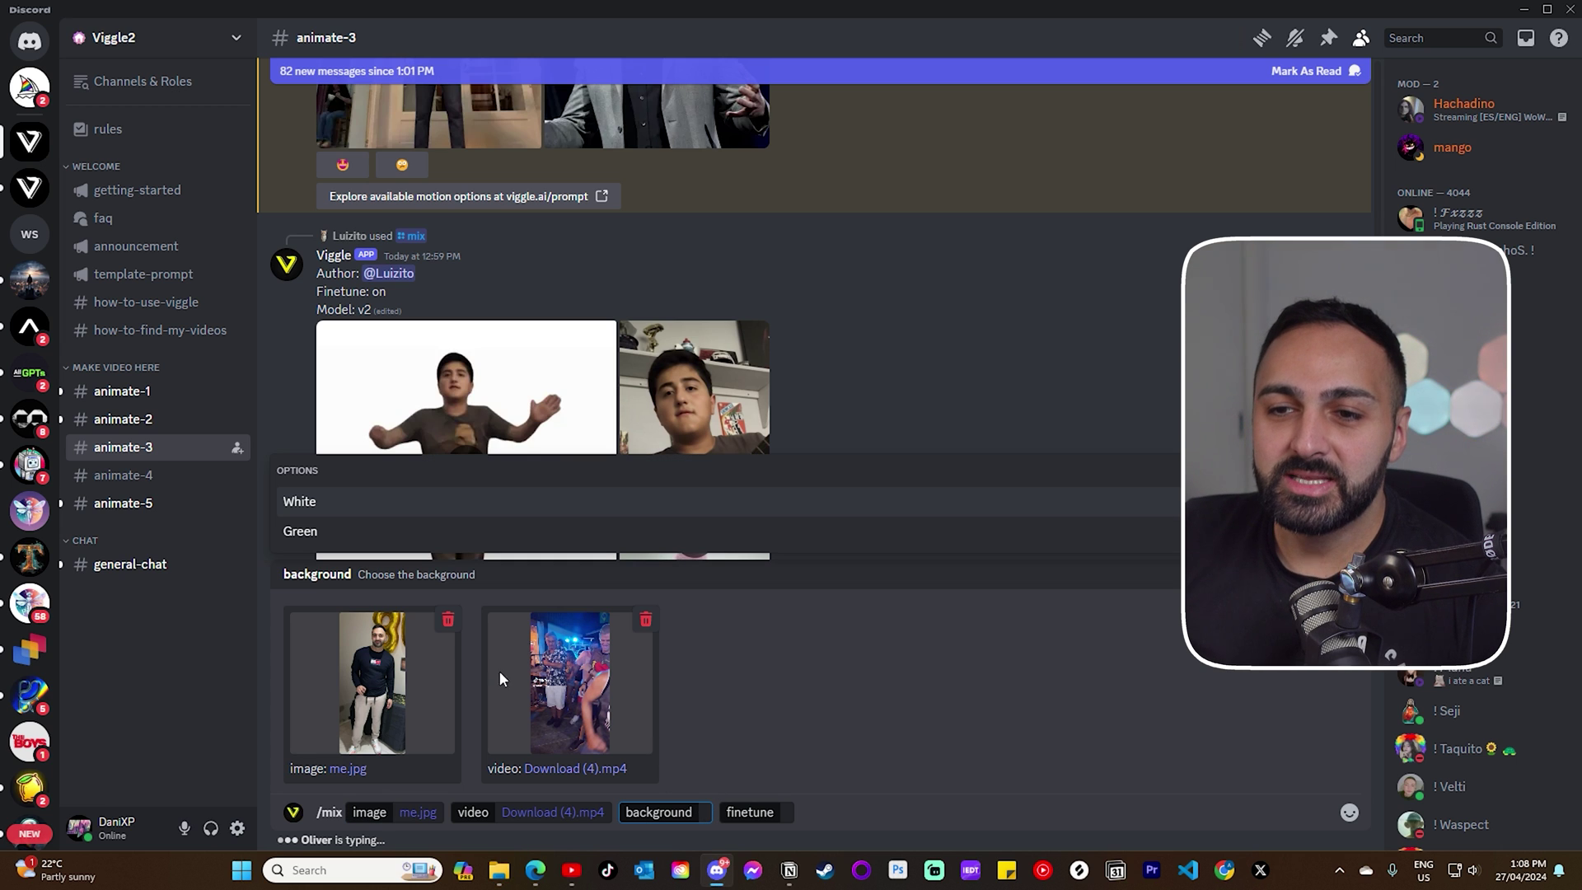
{"action": "left_click", "coordinate": [306, 534]}
{"action": "left_click", "coordinate": [297, 539]}
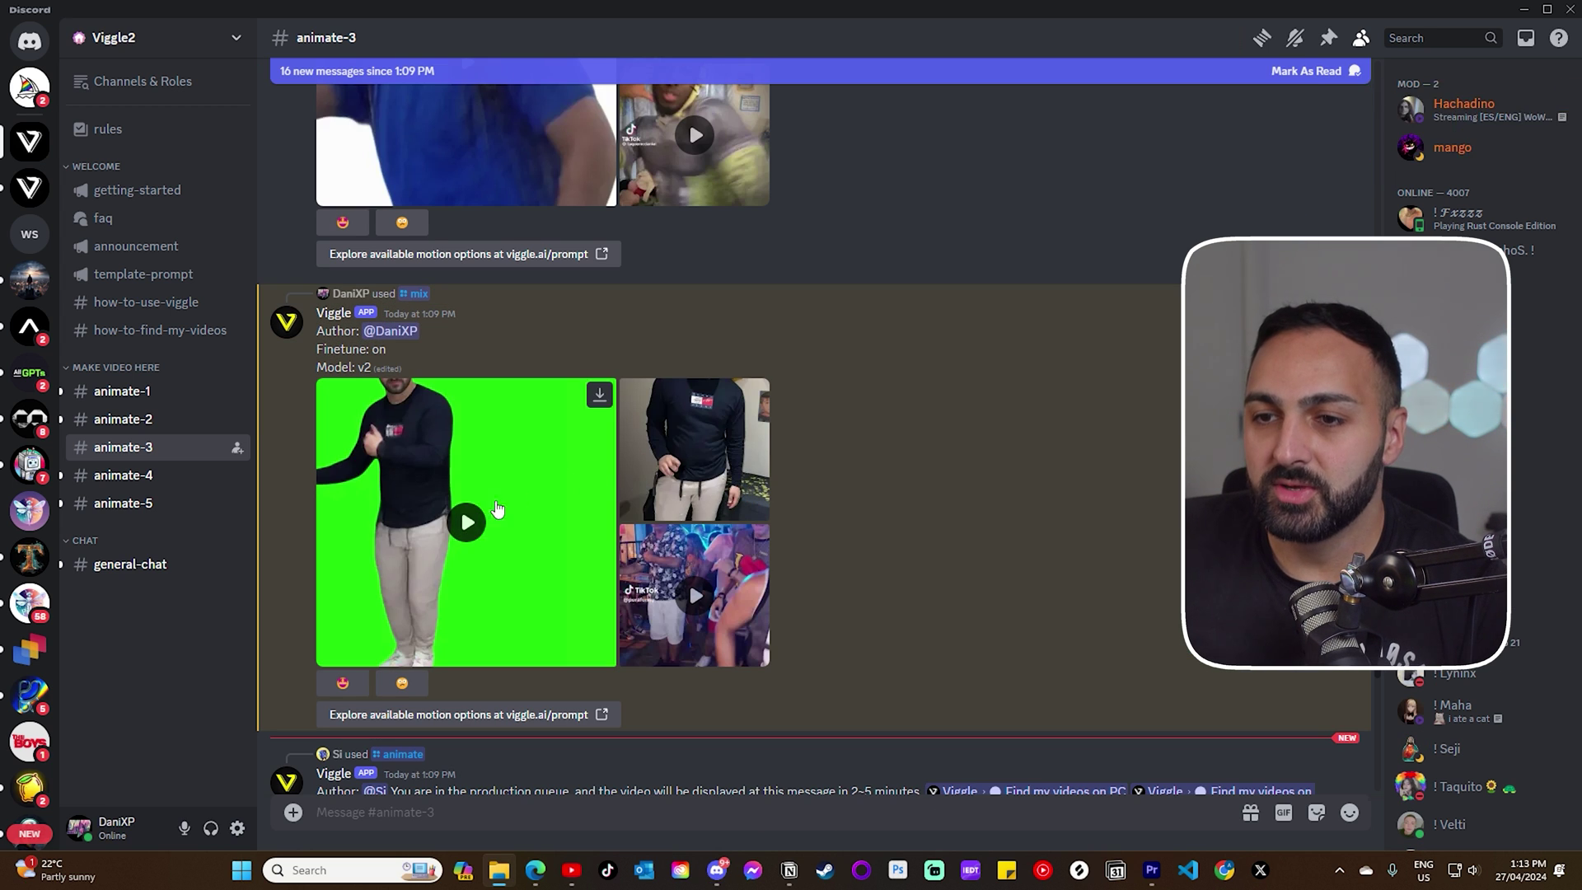
{"action": "mouse_move", "coordinate": [467, 521]}
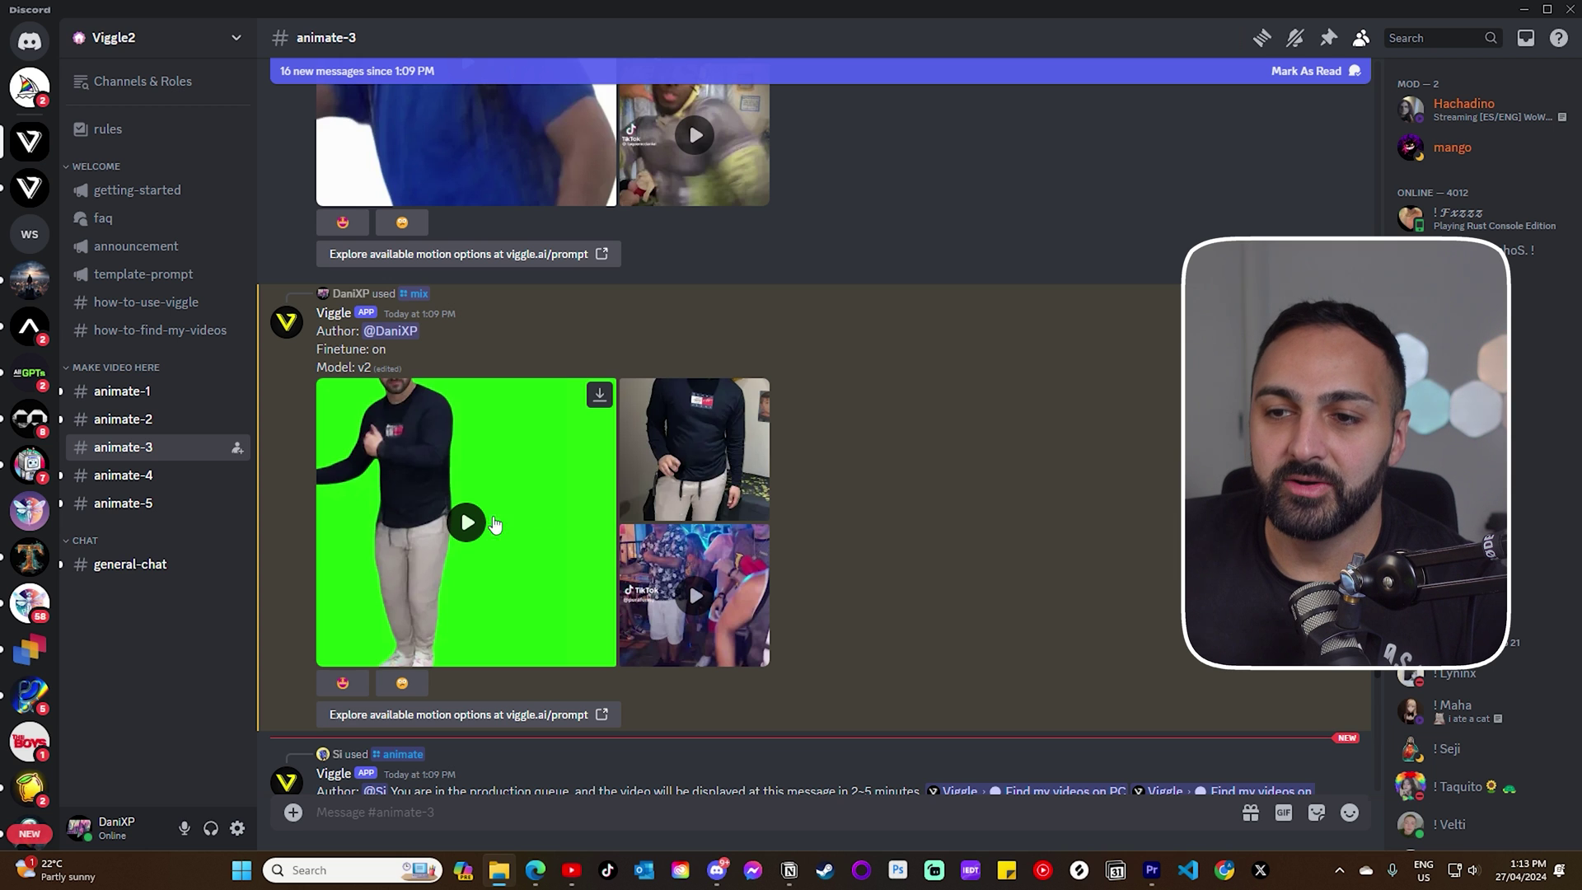
Step: View the generated green-screen dance video full size
{"action": "left_click", "coordinate": [473, 522]}
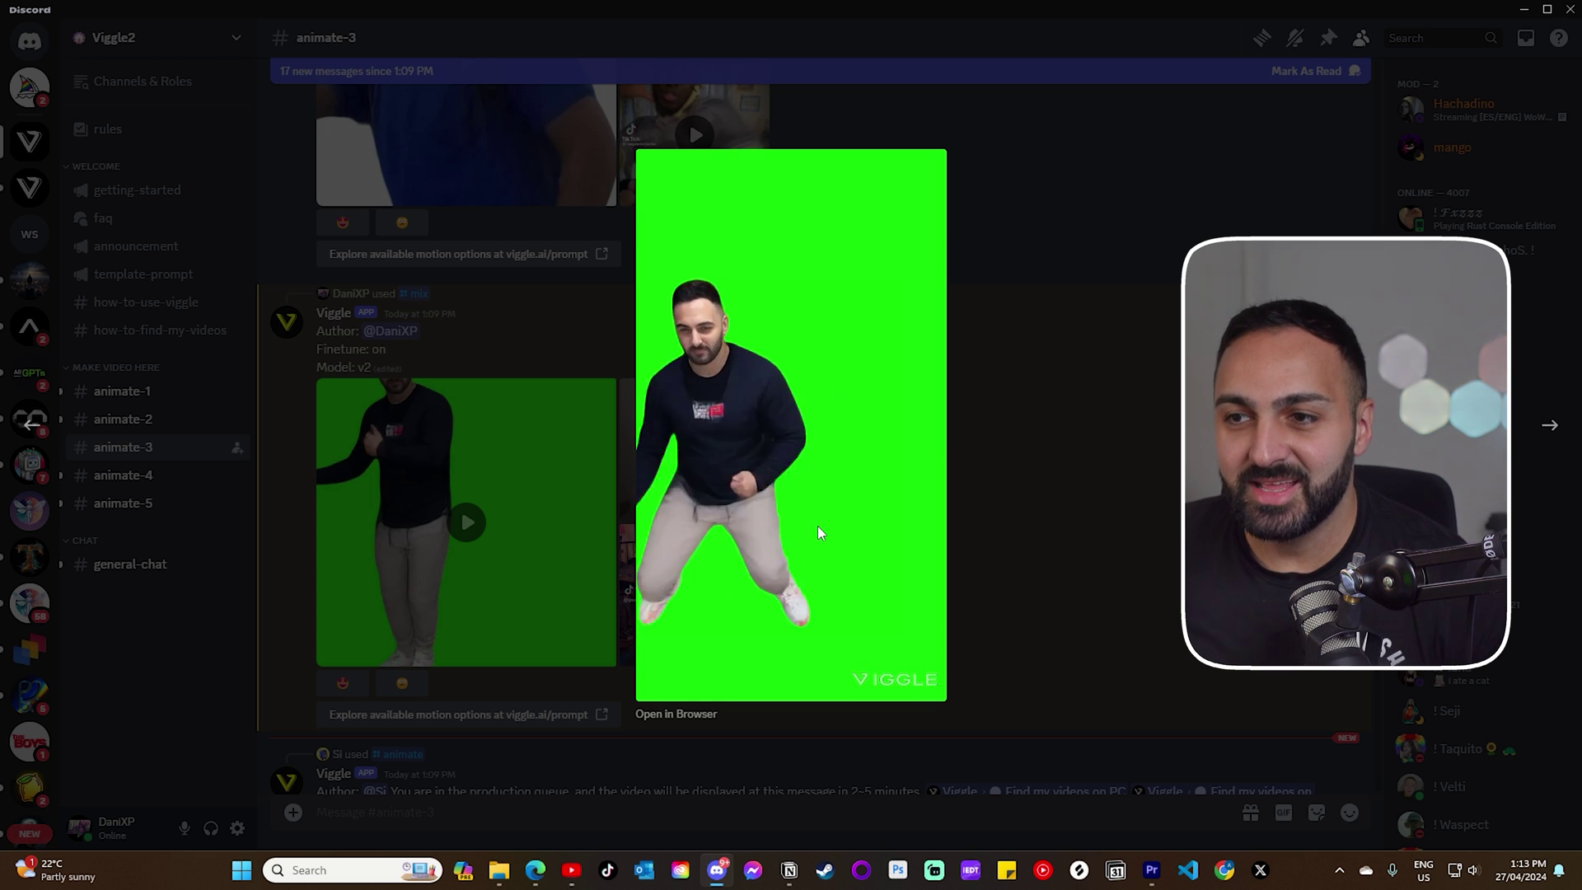
{"action": "key", "text": "Escape"}
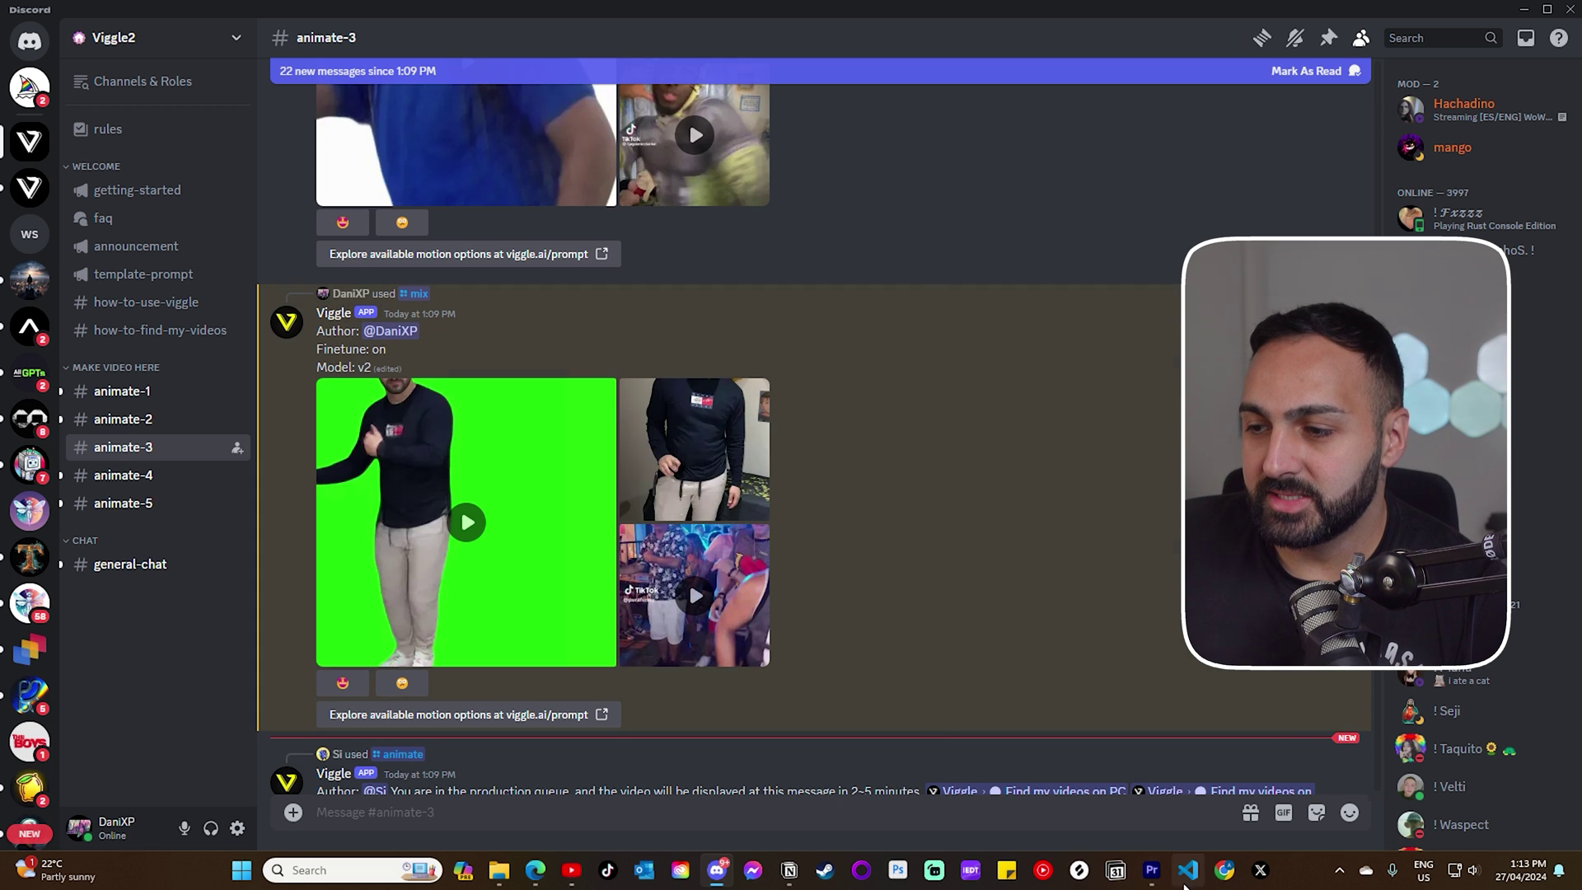
{"action": "left_click", "coordinate": [1151, 870]}
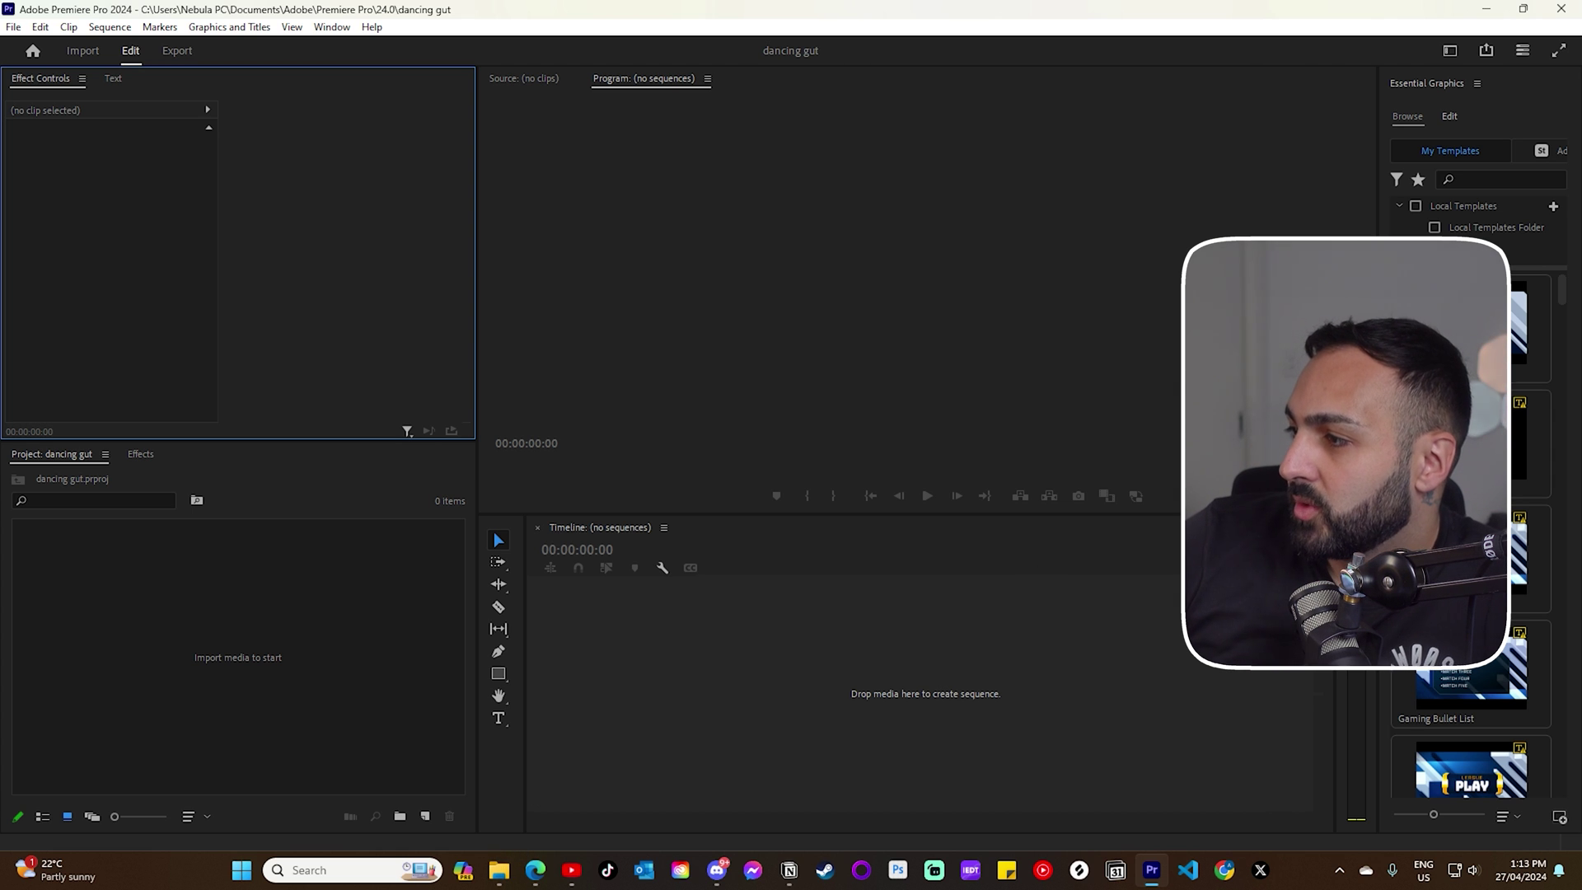
Step: Build a sequence from Download (4).mp4 with the green-screen video (50).mp4 on V2
{"action": "left_click_drag", "start_coordinate": [742, 579], "coordinate": [587, 631]}
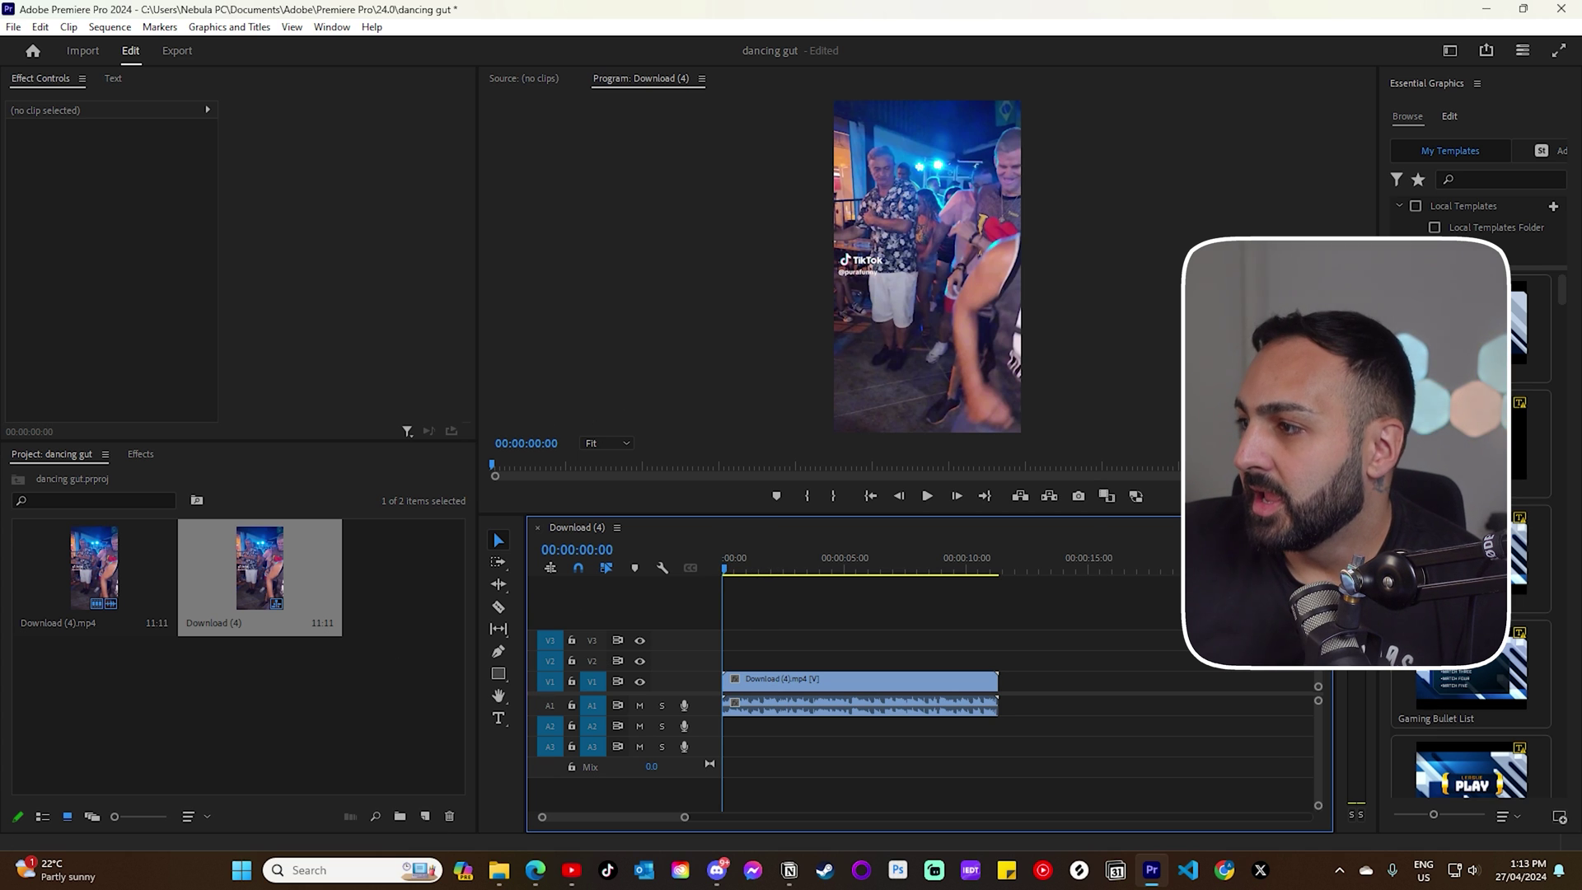
{"action": "left_click_drag", "start_coordinate": [1113, 642], "coordinate": [1016, 677]}
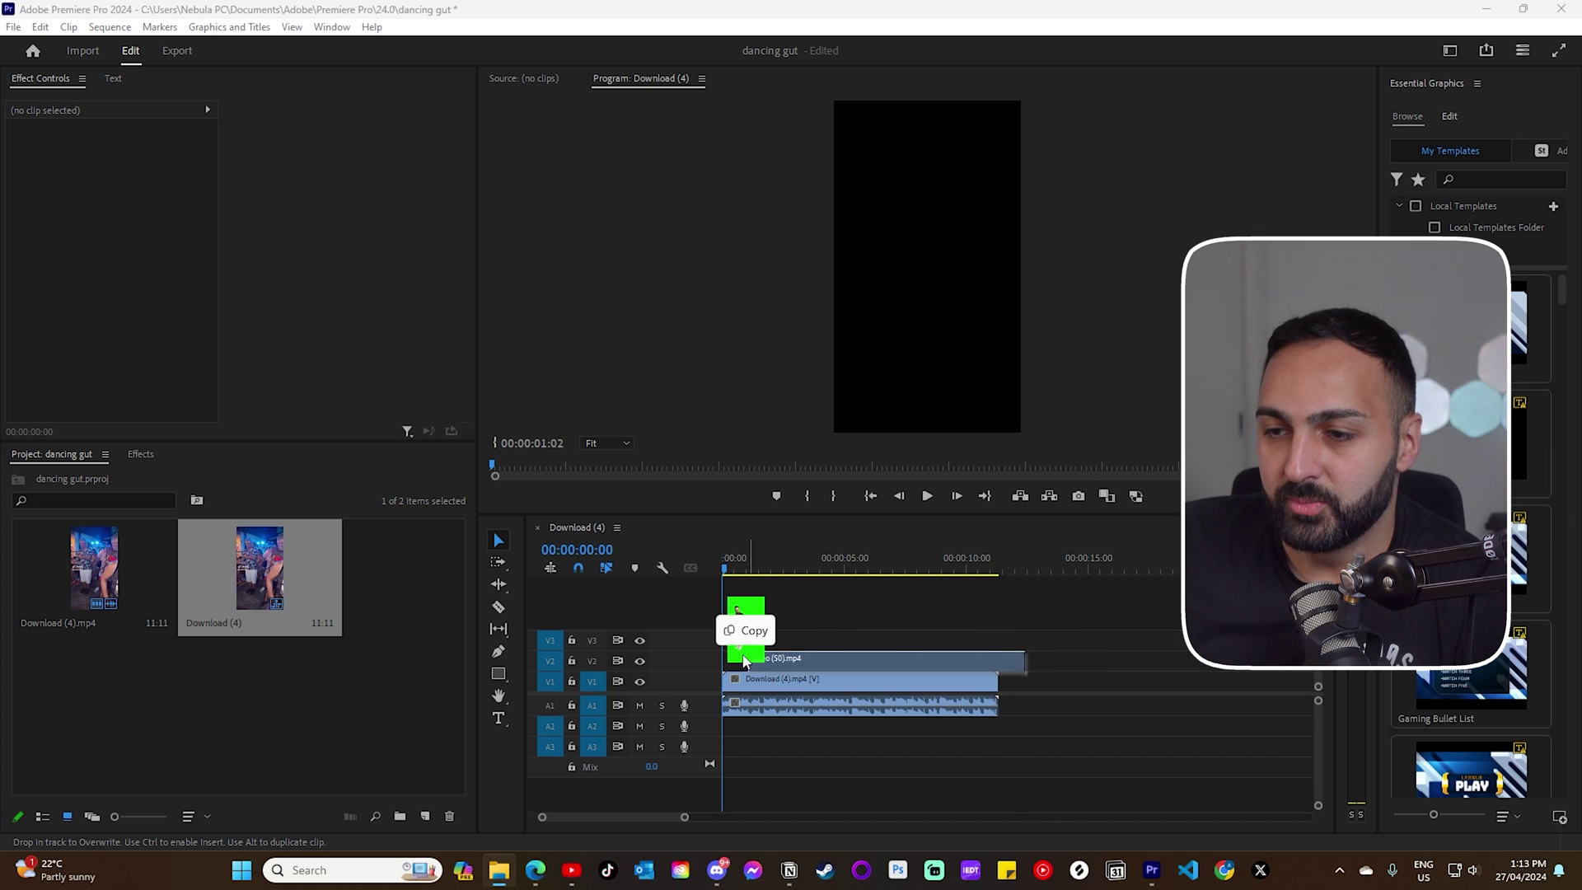
{"action": "left_click_drag", "start_coordinate": [1016, 677], "coordinate": [730, 658]}
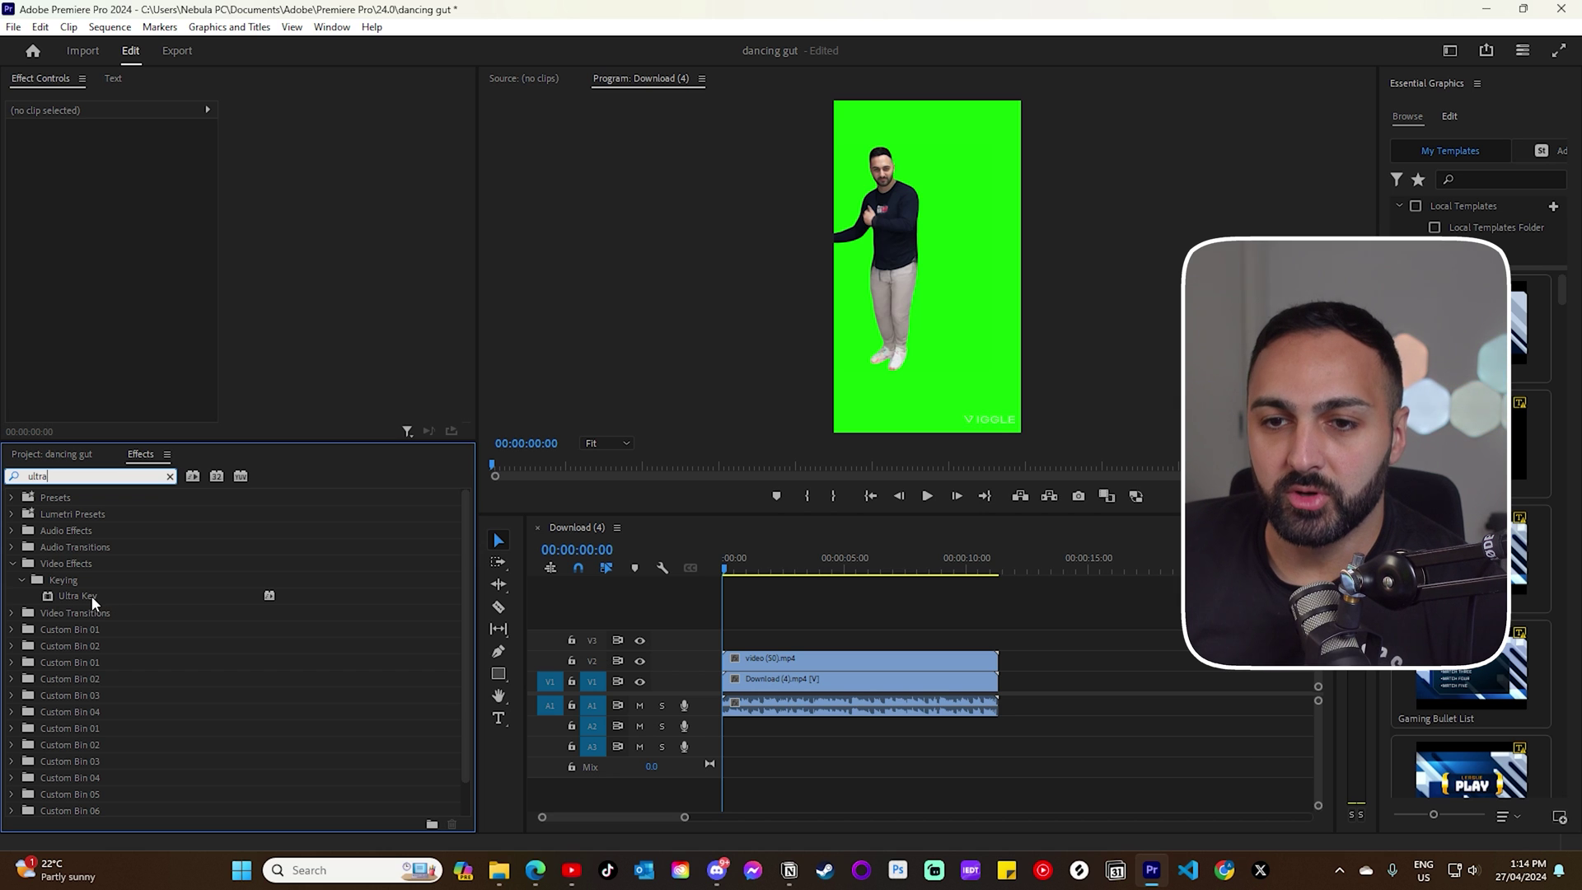
{"action": "left_click", "coordinate": [82, 598]}
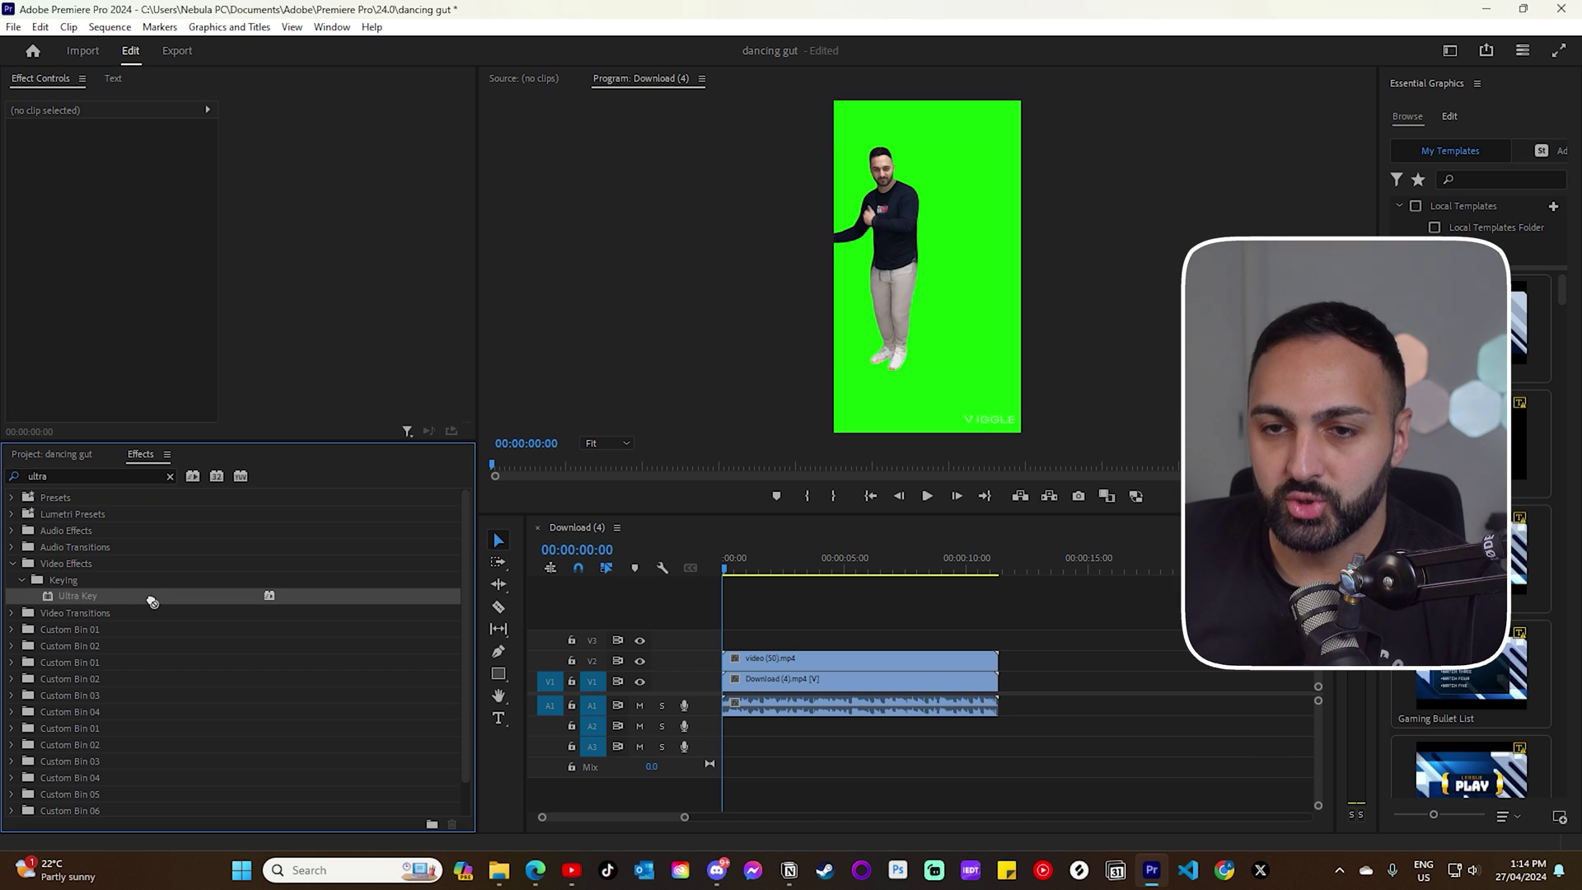
Step: Apply Ultra Key to the V2 clip, sample its green as Key Color, and play back
{"action": "left_click_drag", "start_coordinate": [144, 594], "coordinate": [859, 667]}
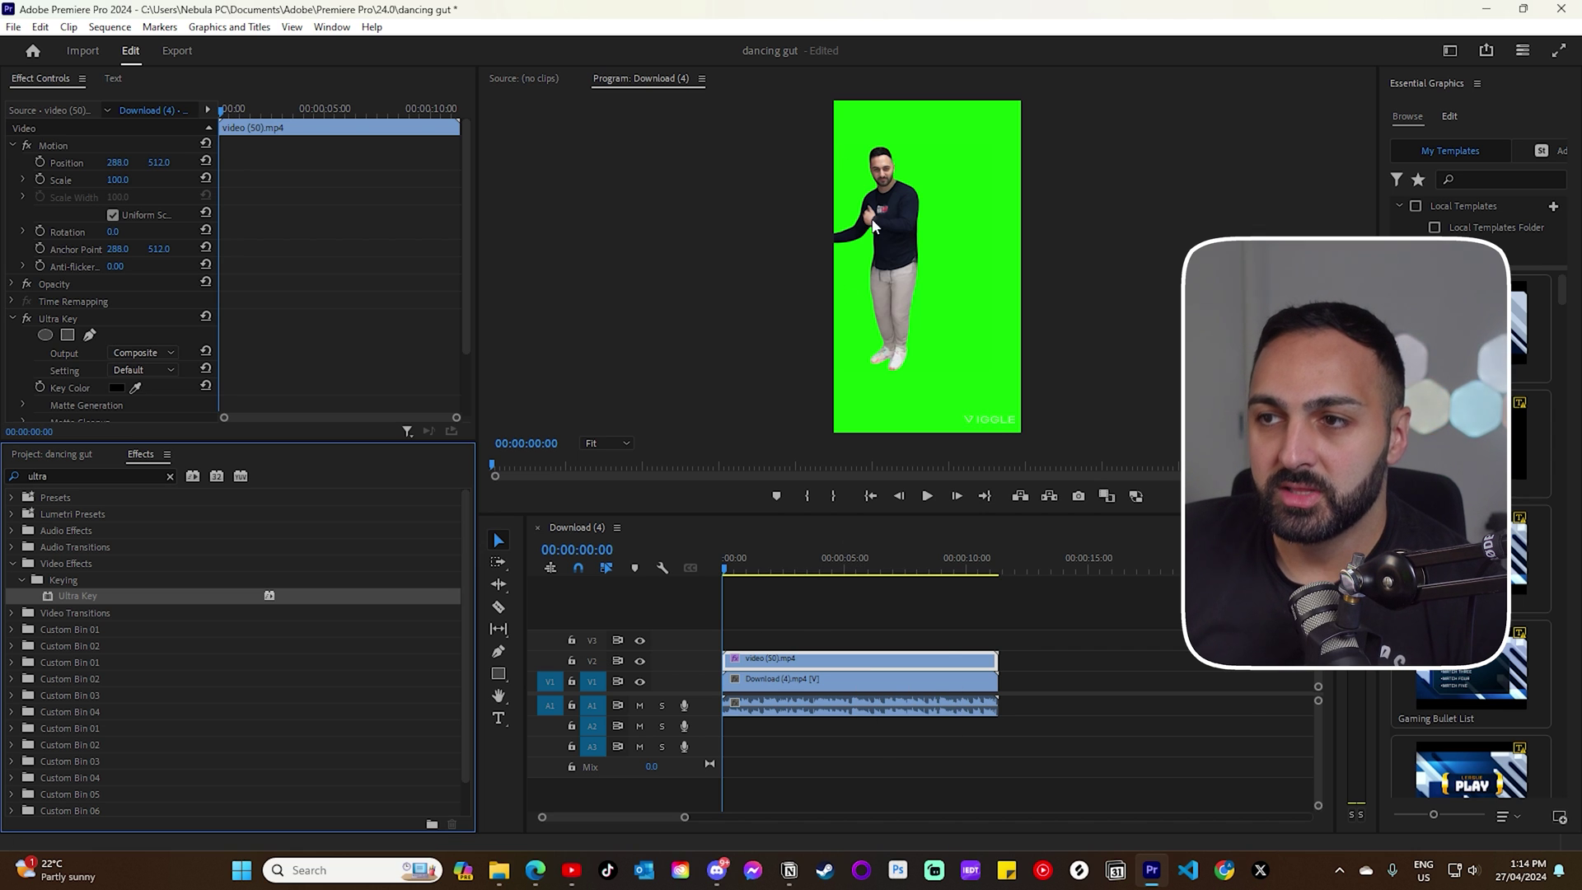
{"action": "left_click", "coordinate": [138, 389]}
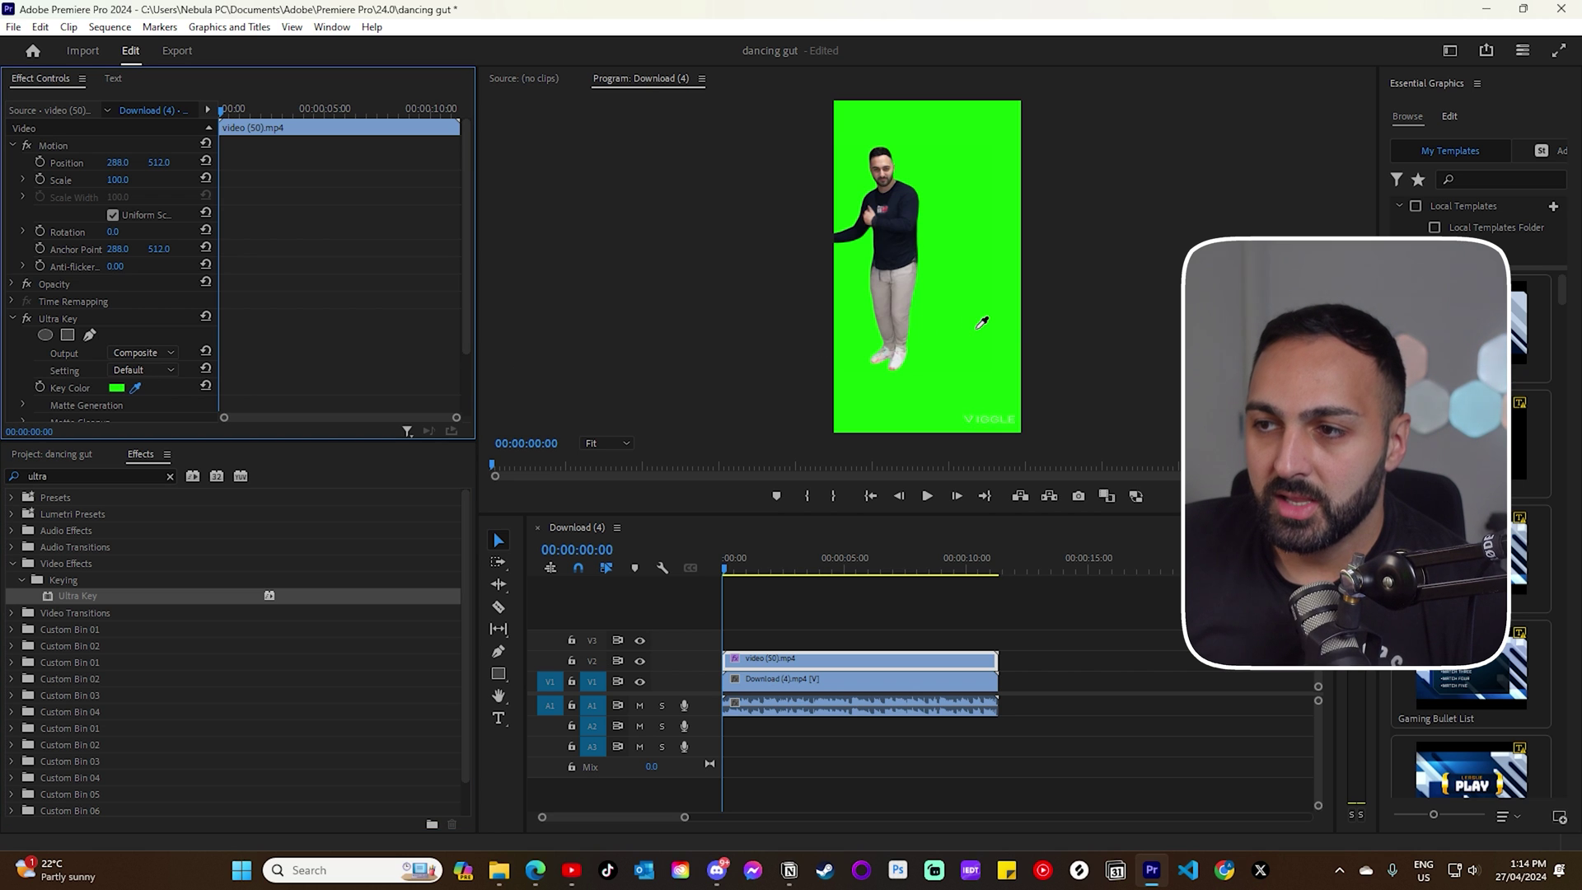
{"action": "left_click", "coordinate": [983, 325]}
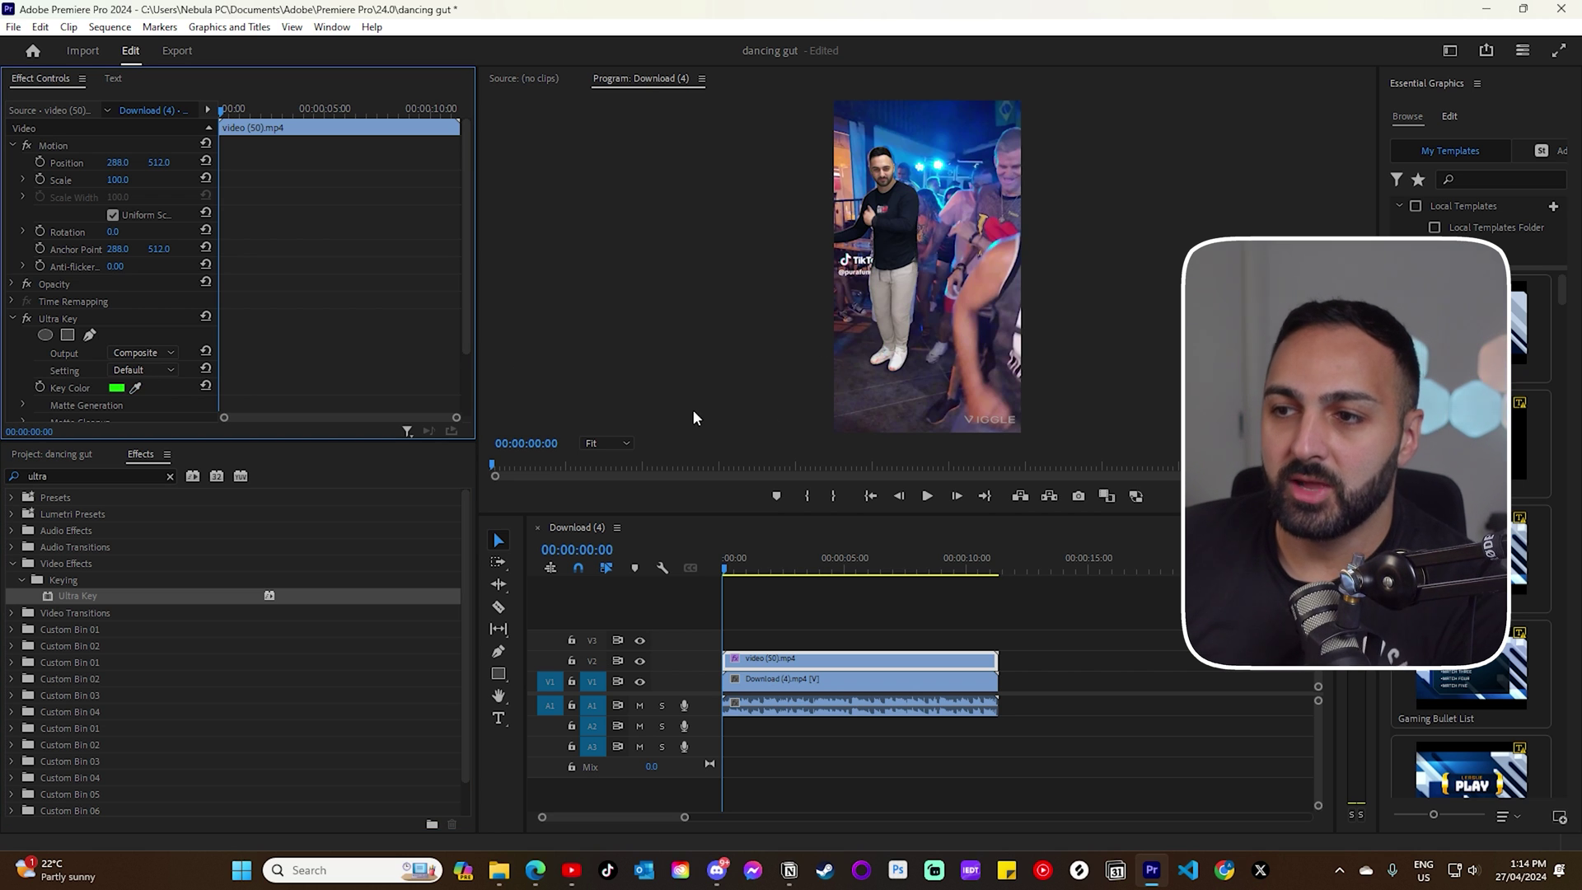
{"action": "left_click", "coordinate": [803, 621]}
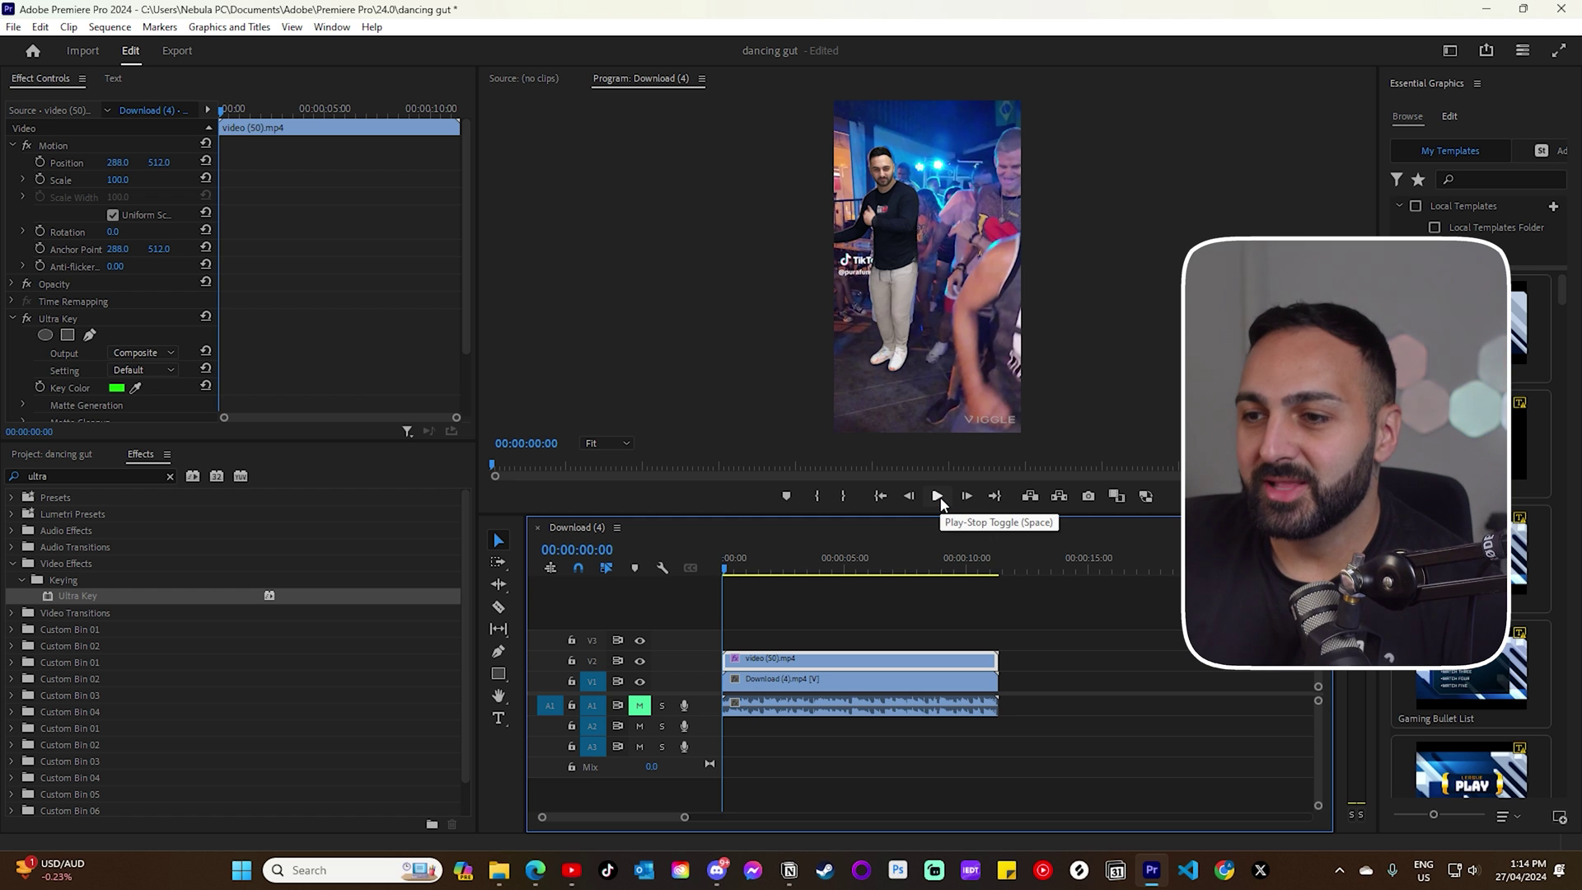
{"action": "left_click", "coordinate": [939, 499]}
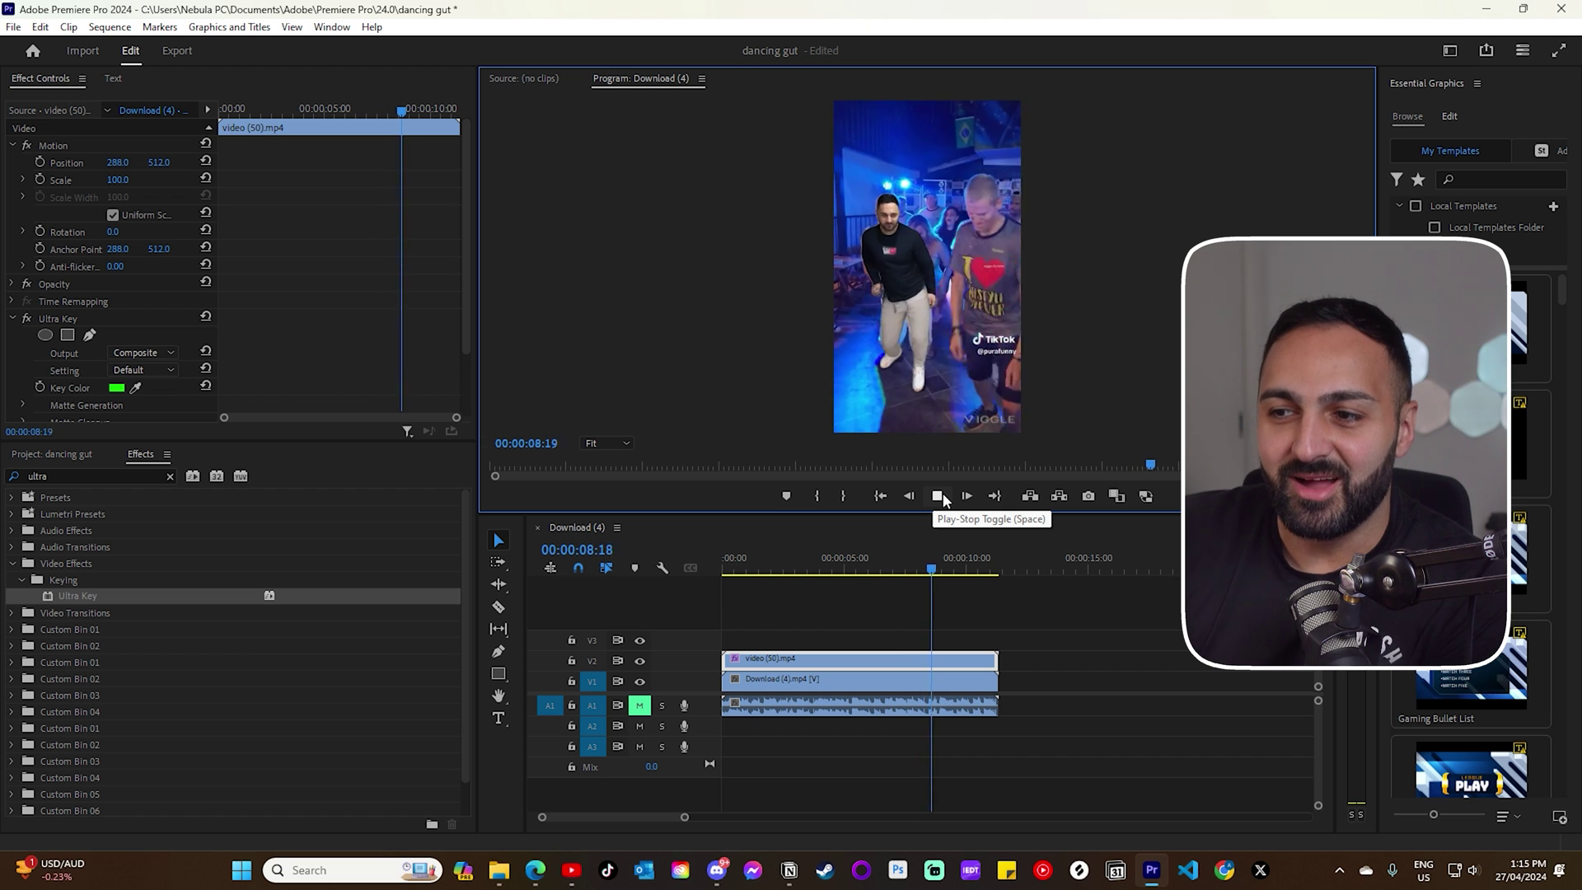
Step: Shift the dancer's Motion Position X to about 505 and replay the composite
{"action": "key", "text": "Home"}
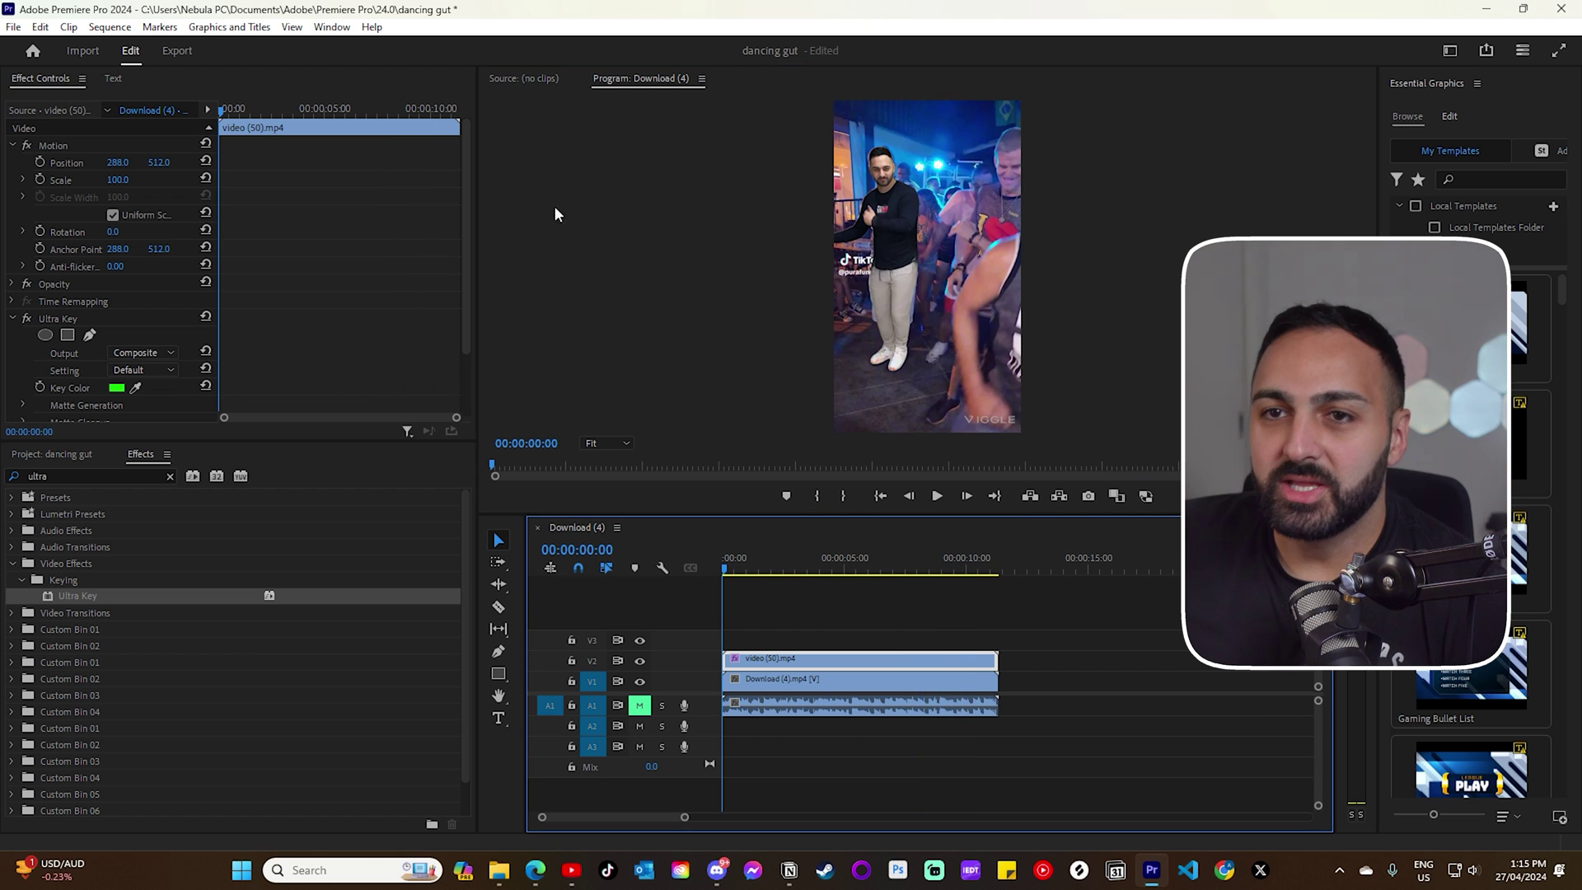
{"action": "left_click_drag", "start_coordinate": [124, 161], "coordinate": [167, 160]}
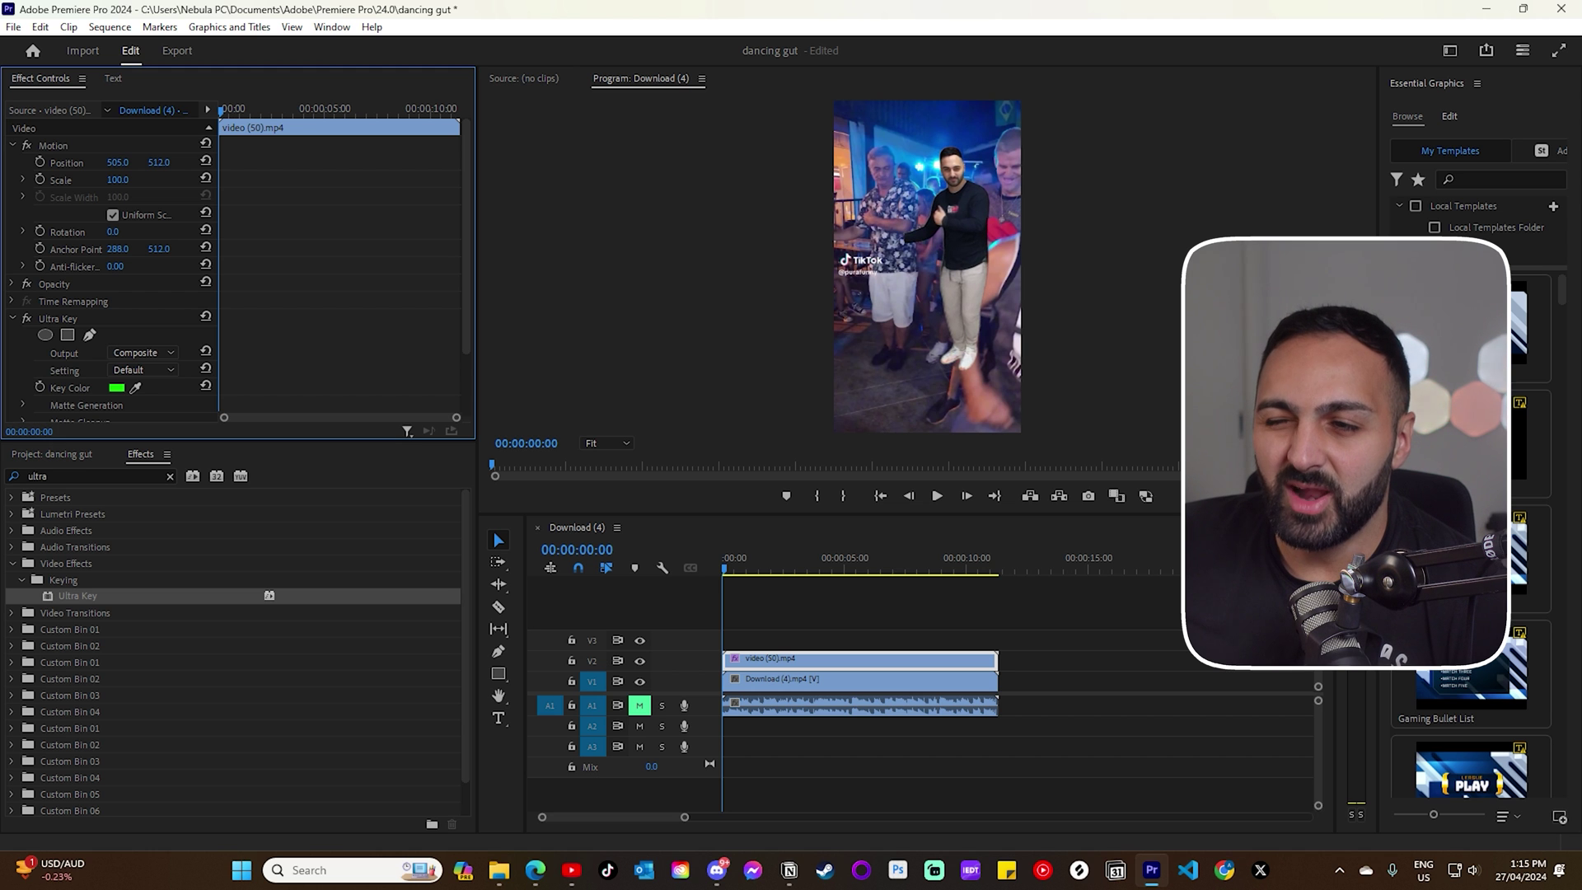
{"action": "left_click", "coordinate": [937, 496]}
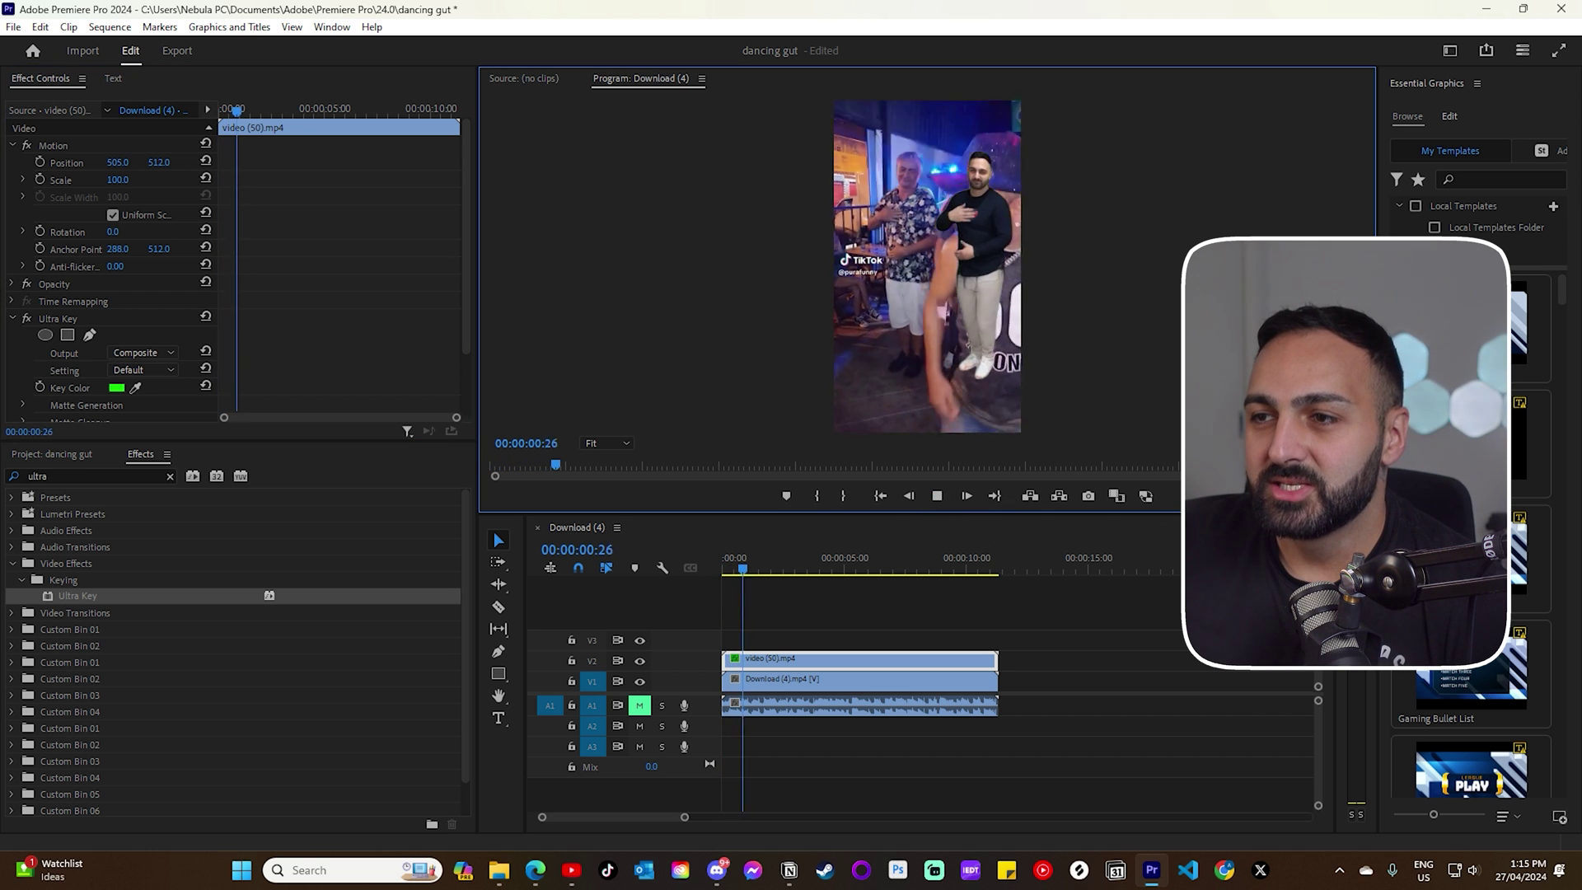